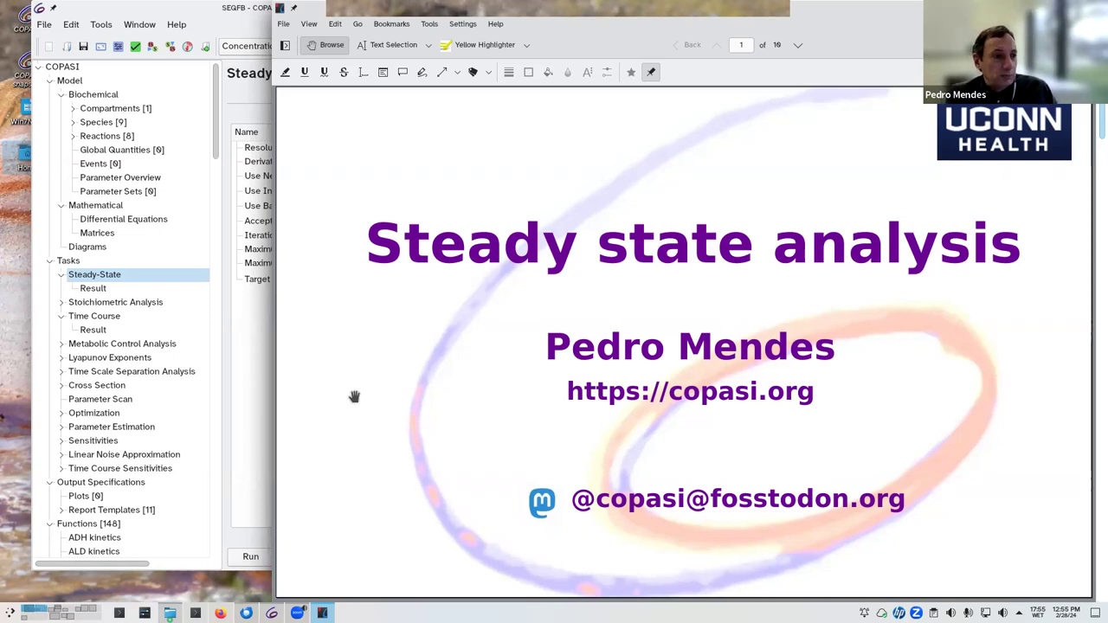
Step: Page forward to slide 4, Steady State, and mark the right-hand sides of its two rate equations with an area selection
{"action": "key", "text": "Page_Down"}
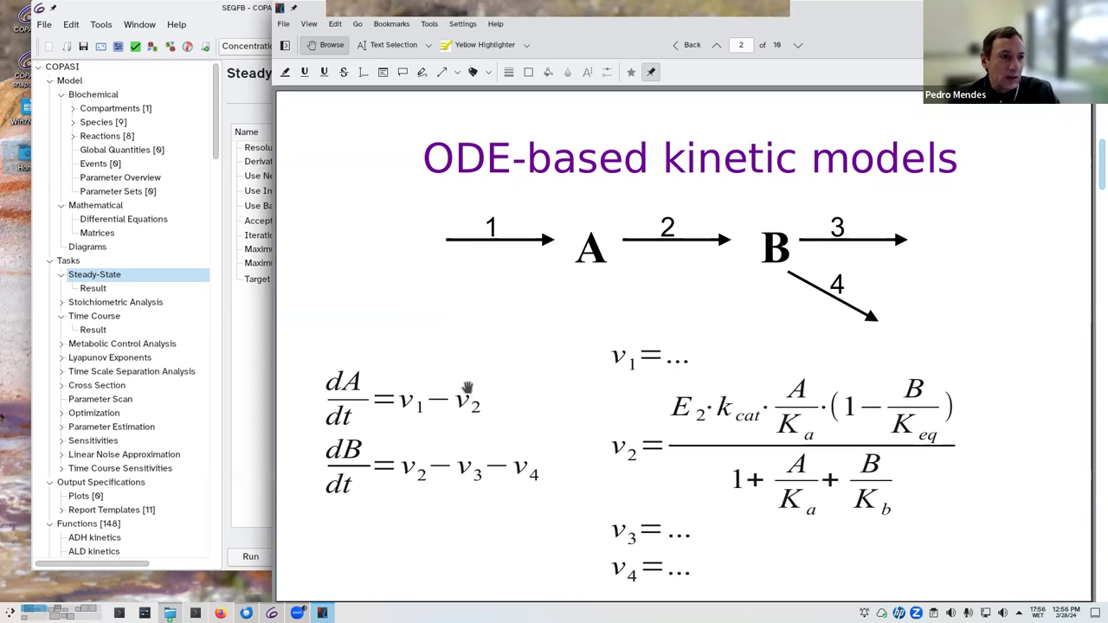
{"action": "key", "text": "Page_Down"}
{"action": "key", "text": "Page_Down"}
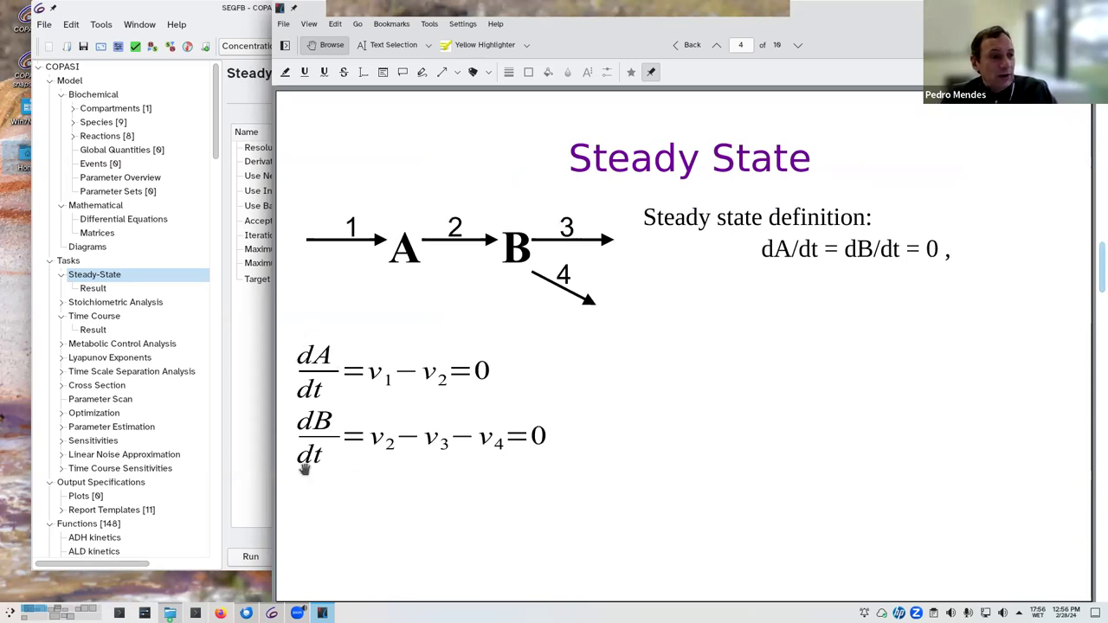
{"action": "key", "text": "ctrl+4"}
{"action": "left_click_drag", "start_coordinate": [369, 338], "coordinate": [558, 461]}
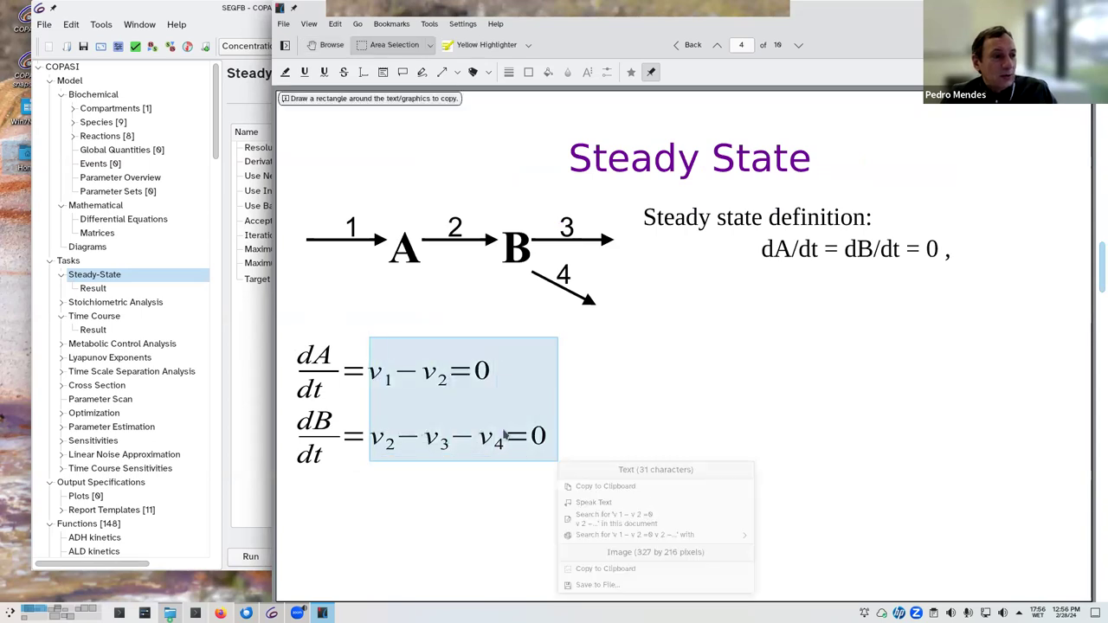
{"action": "key", "text": "Escape"}
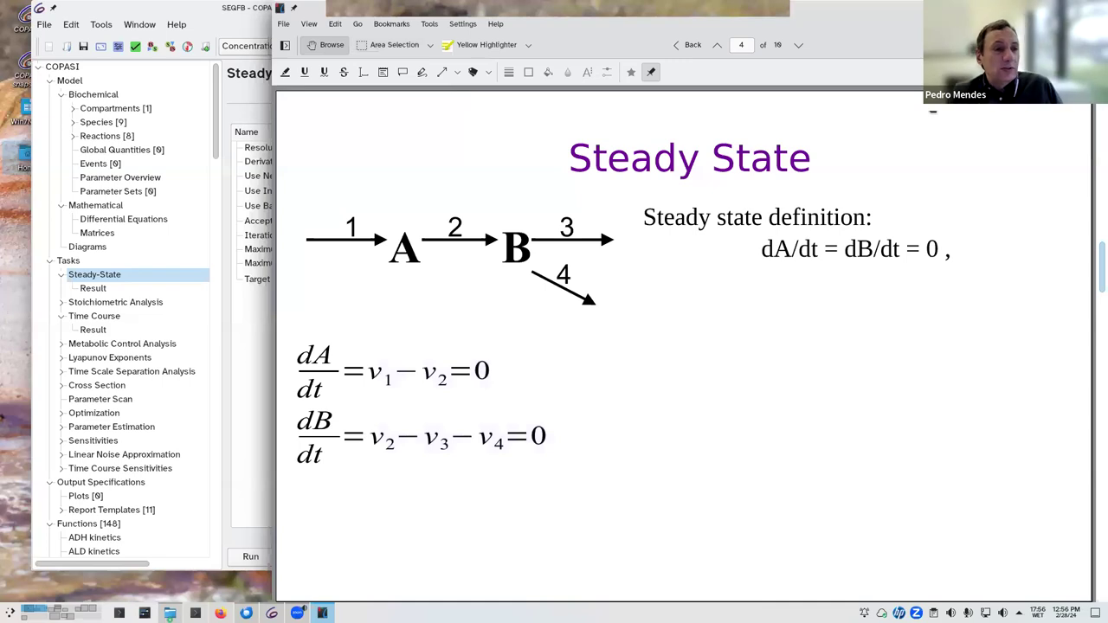
Step: Review the two Steady State slides and continue to slide 6 on finding steady state by time course simulation
{"action": "key", "text": "Page_Down"}
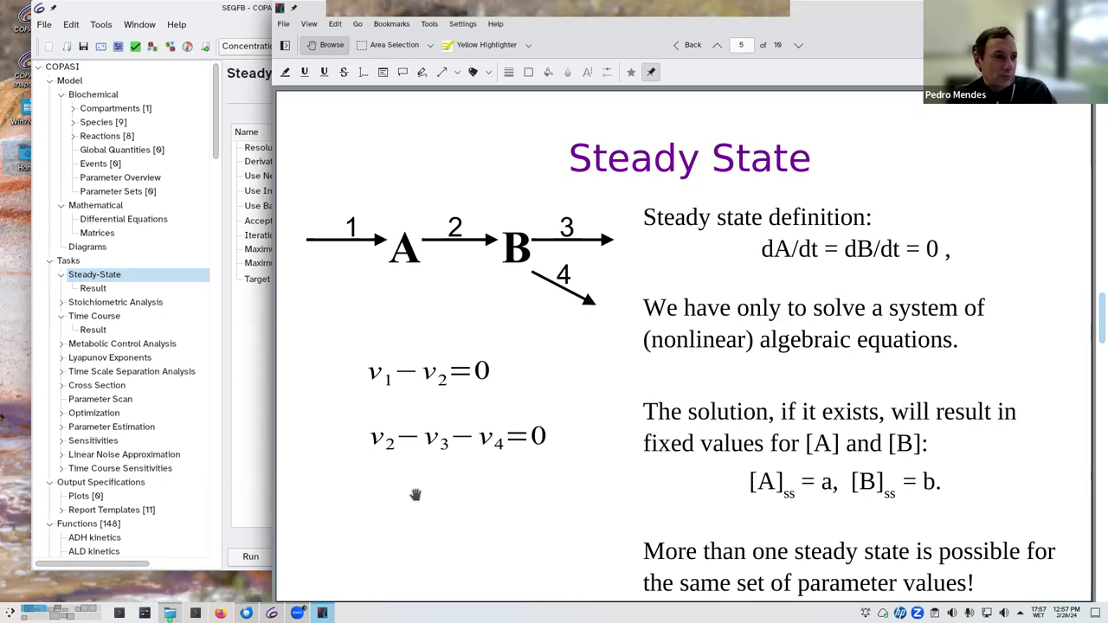
{"action": "key", "text": "Page_Down"}
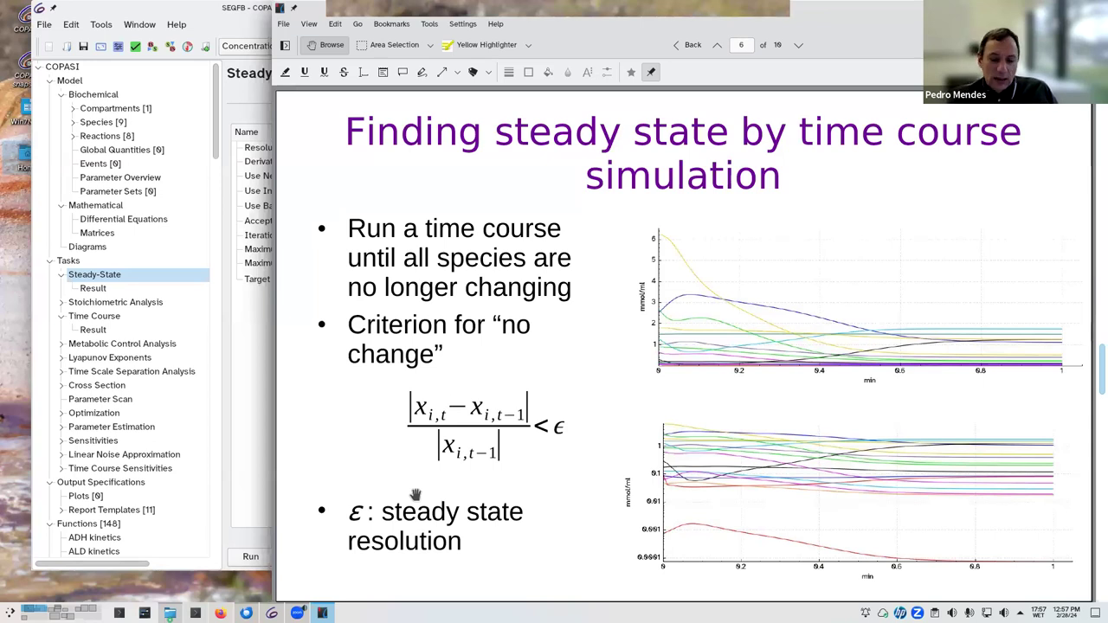
{"action": "key", "text": "Page_Up"}
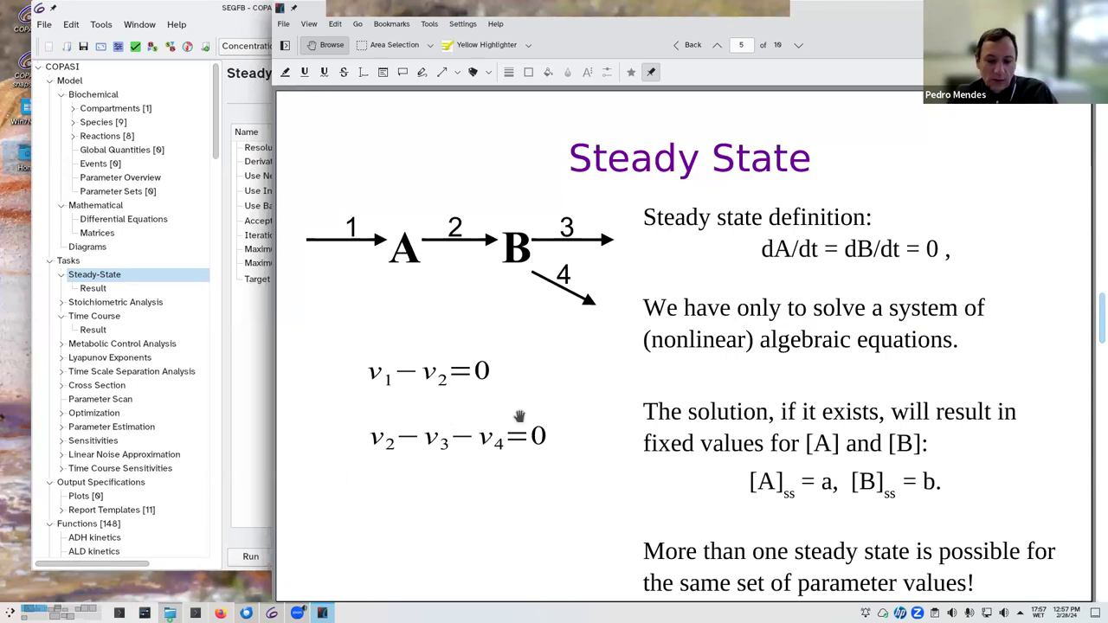
{"action": "key", "text": "Page_Up"}
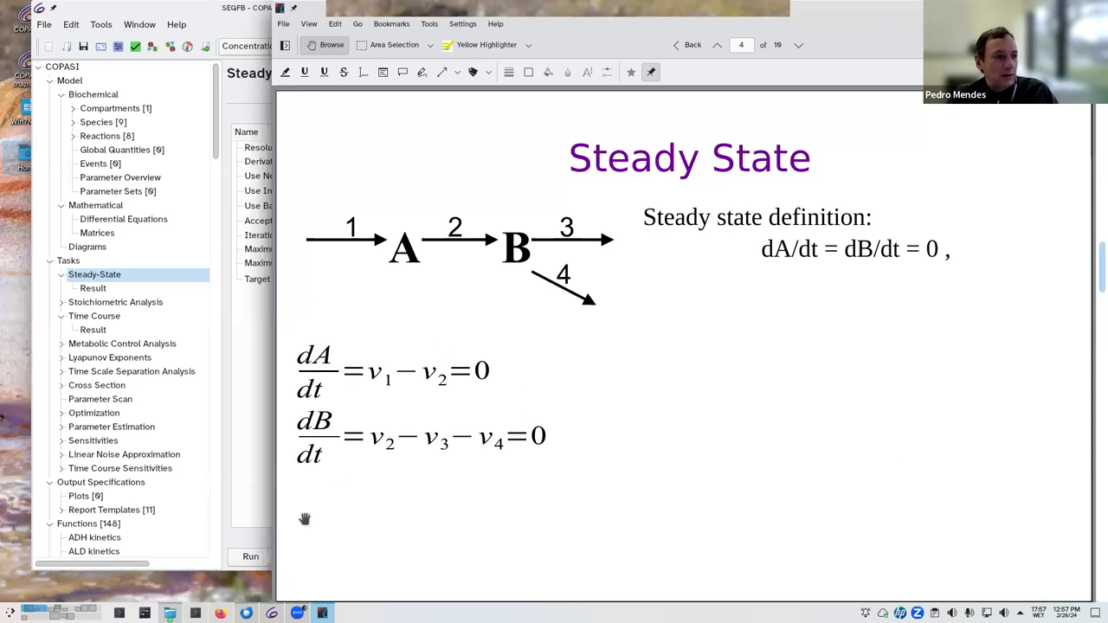
{"action": "key", "text": "Page_Down"}
{"action": "key", "text": "Page_Down"}
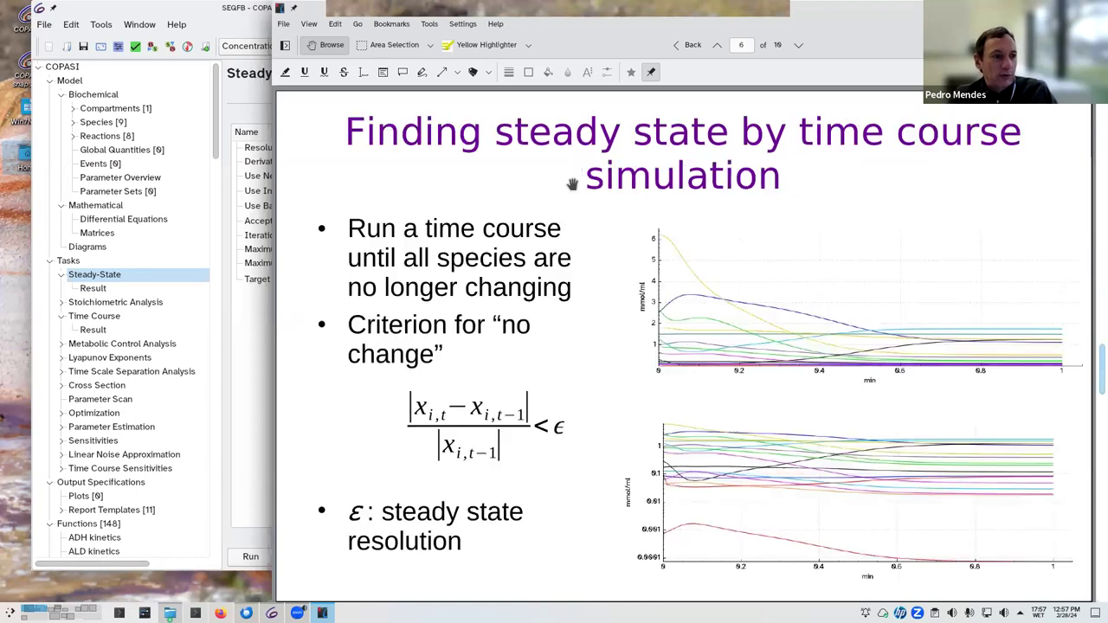
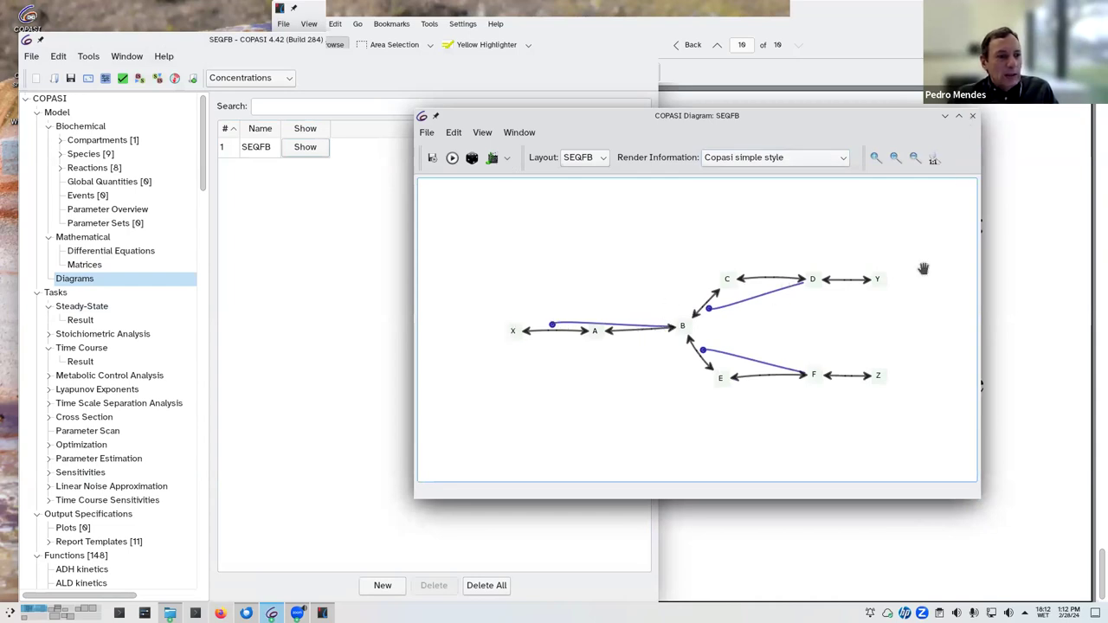
Step: Close the SEQFB diagram and show the model's list of reactions
{"action": "left_click", "coordinate": [974, 117]}
{"action": "left_click", "coordinate": [92, 167]}
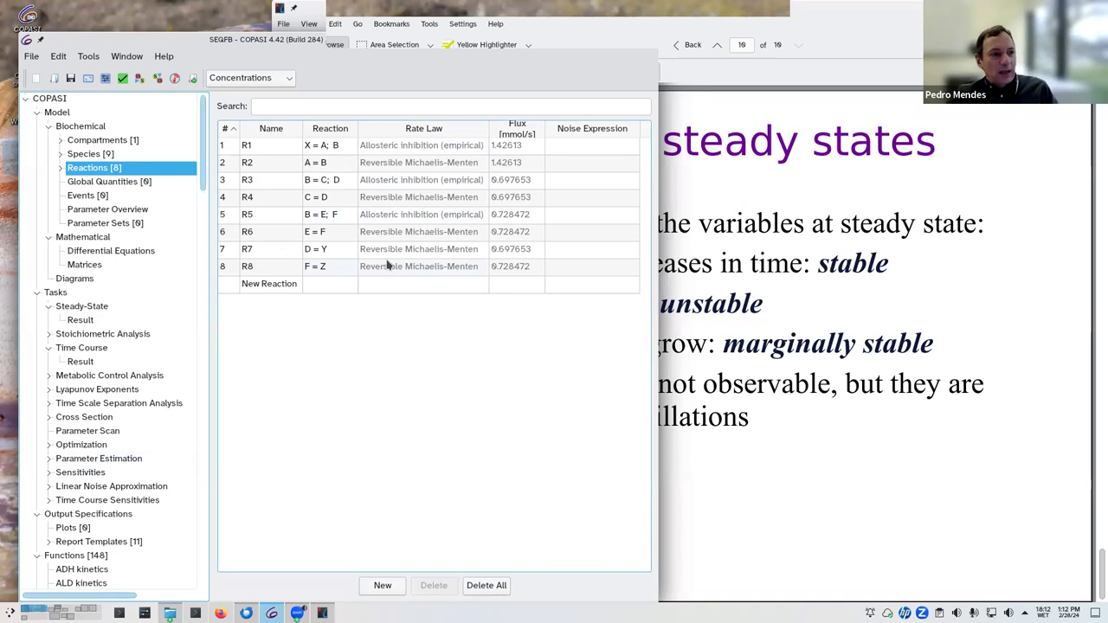
Step: Read through all of the model's differential equations and open the Steady-State task settings
{"action": "left_click", "coordinate": [84, 251]}
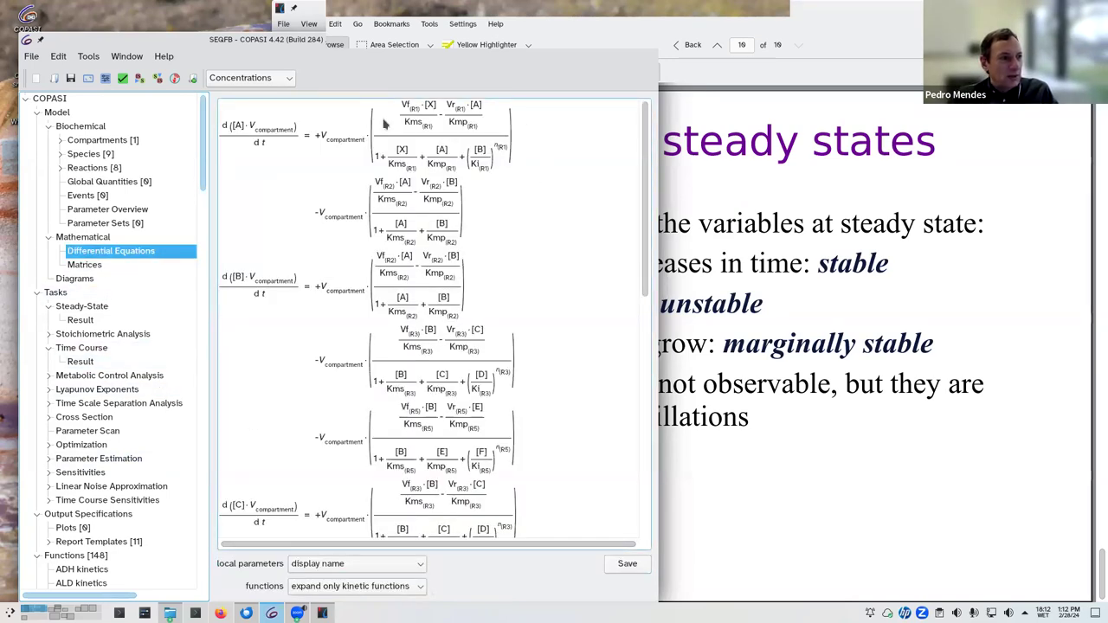
{"action": "left_click_drag", "start_coordinate": [645, 141], "coordinate": [628, 426]}
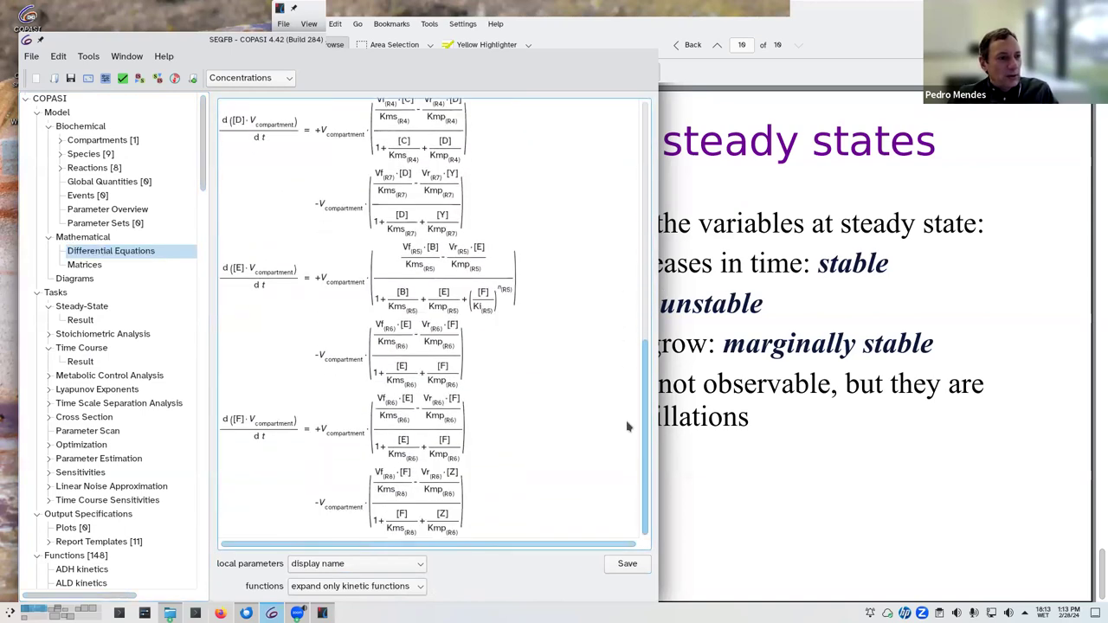
{"action": "left_click_drag", "start_coordinate": [634, 378], "coordinate": [633, 170]}
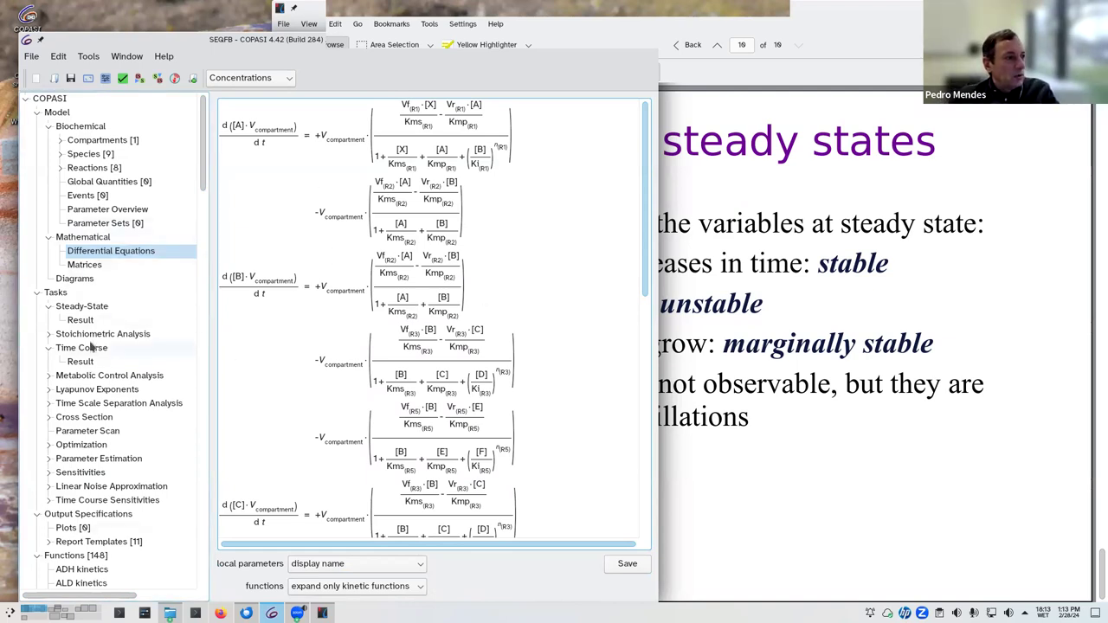
{"action": "left_click", "coordinate": [85, 308]}
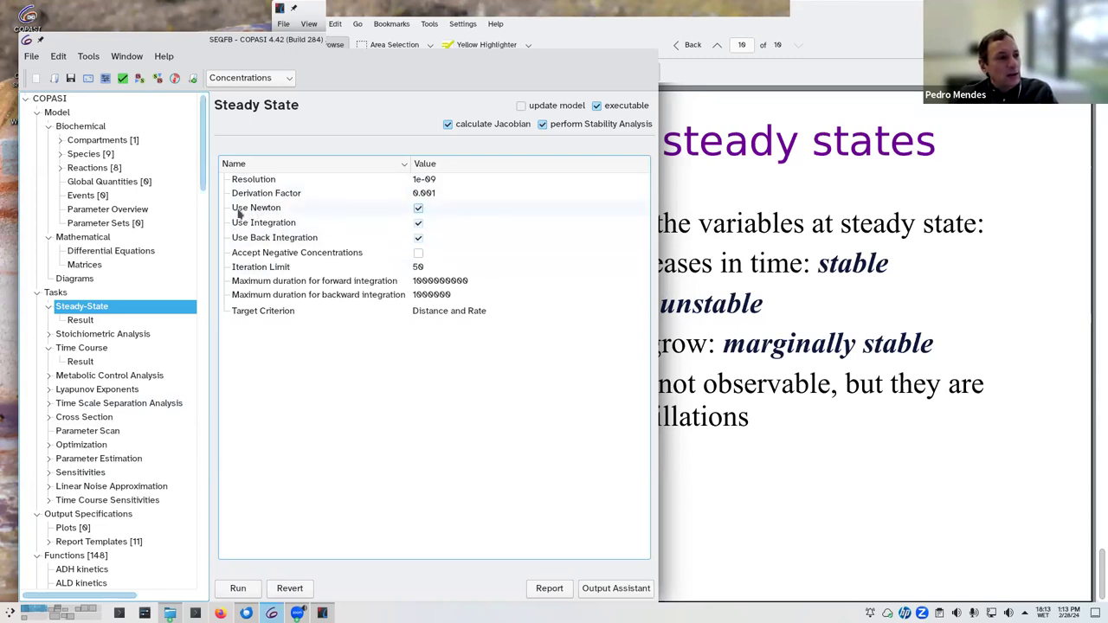
{"action": "left_click", "coordinate": [350, 224]}
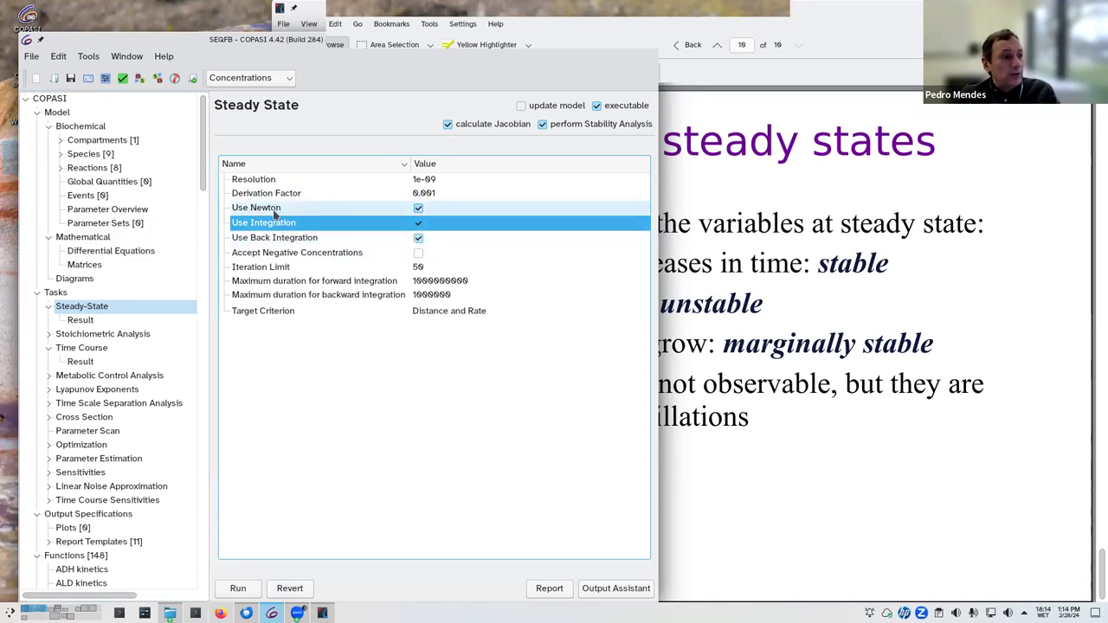
{"action": "left_click", "coordinate": [418, 210]}
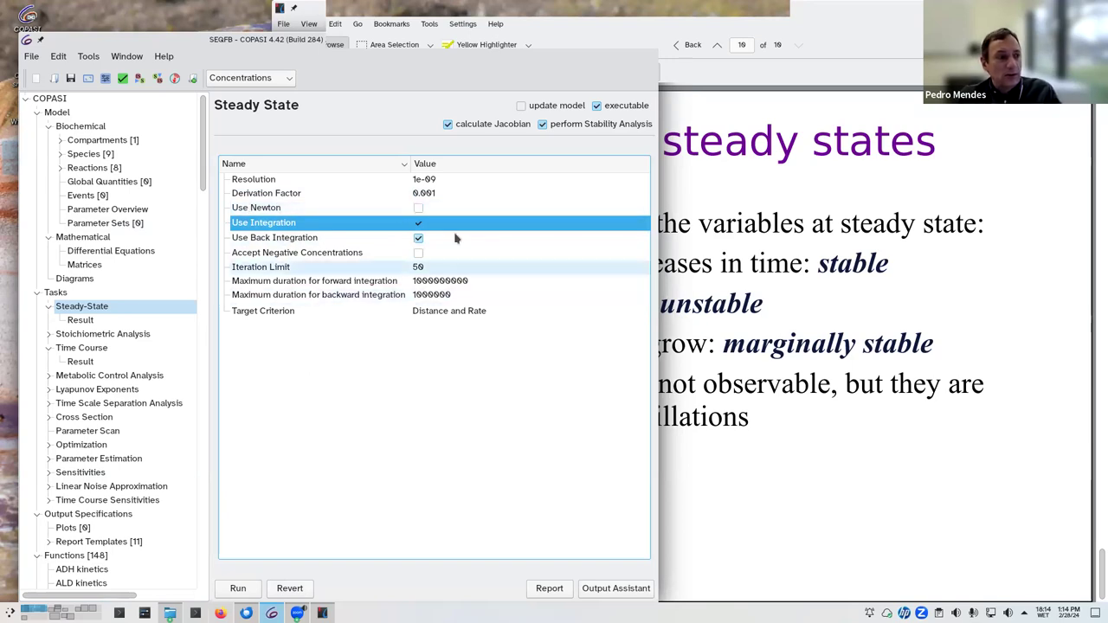
{"action": "left_click", "coordinate": [418, 210]}
{"action": "left_click", "coordinate": [418, 224]}
{"action": "left_click", "coordinate": [418, 237]}
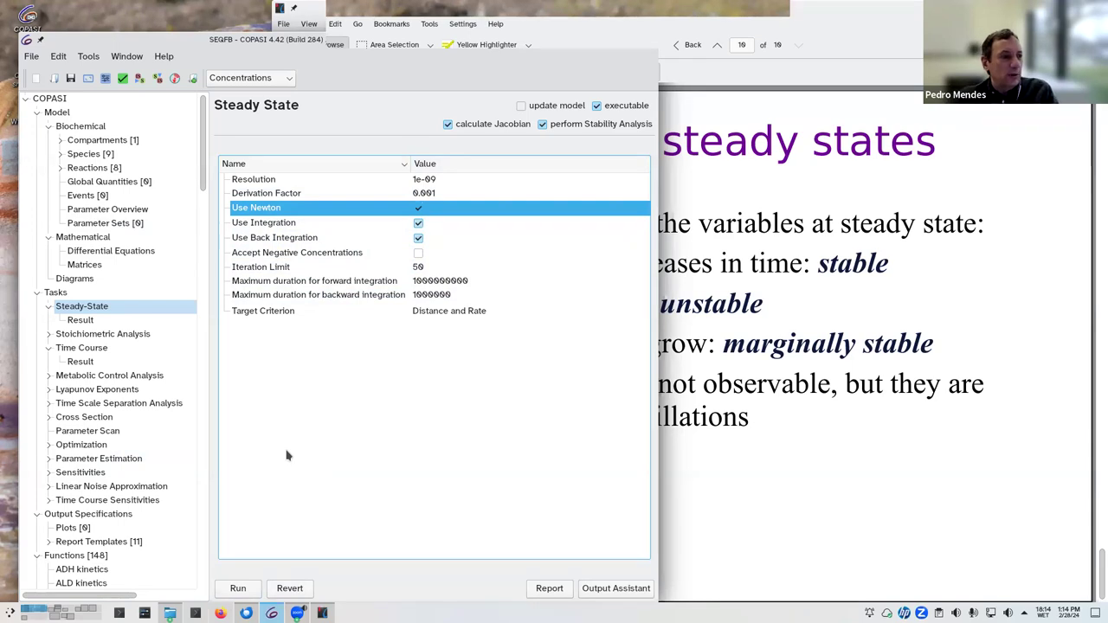
Step: Run the steady-state calculation and review the resulting species concentrations and reaction fluxes
{"action": "left_click", "coordinate": [240, 588]}
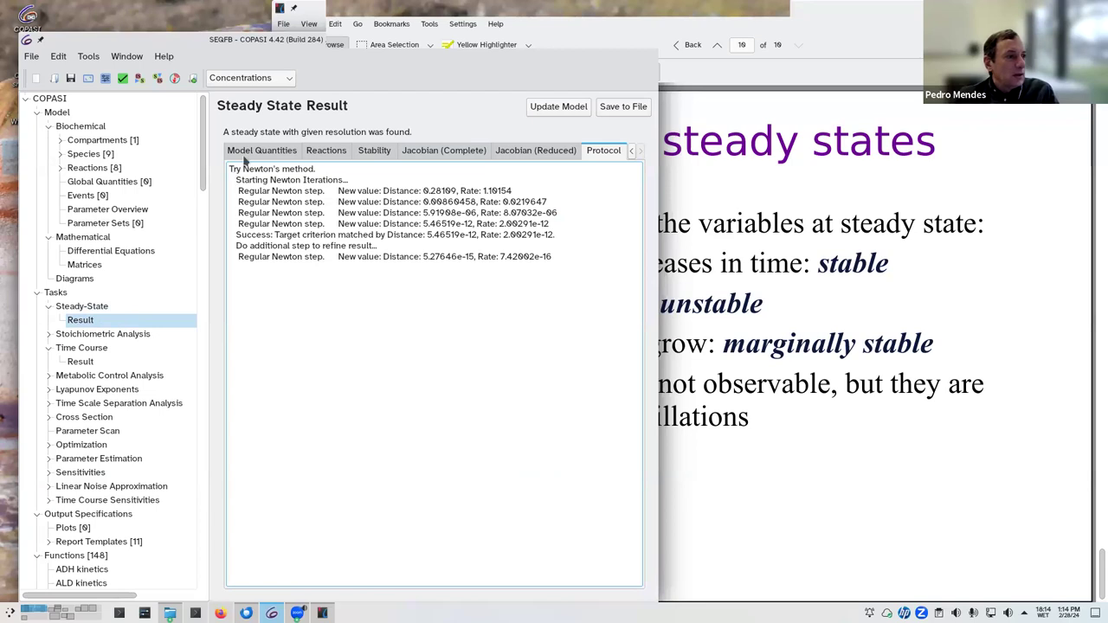
{"action": "scroll", "coordinate": [244, 149], "scroll_direction": "up", "scroll_amount": 7}
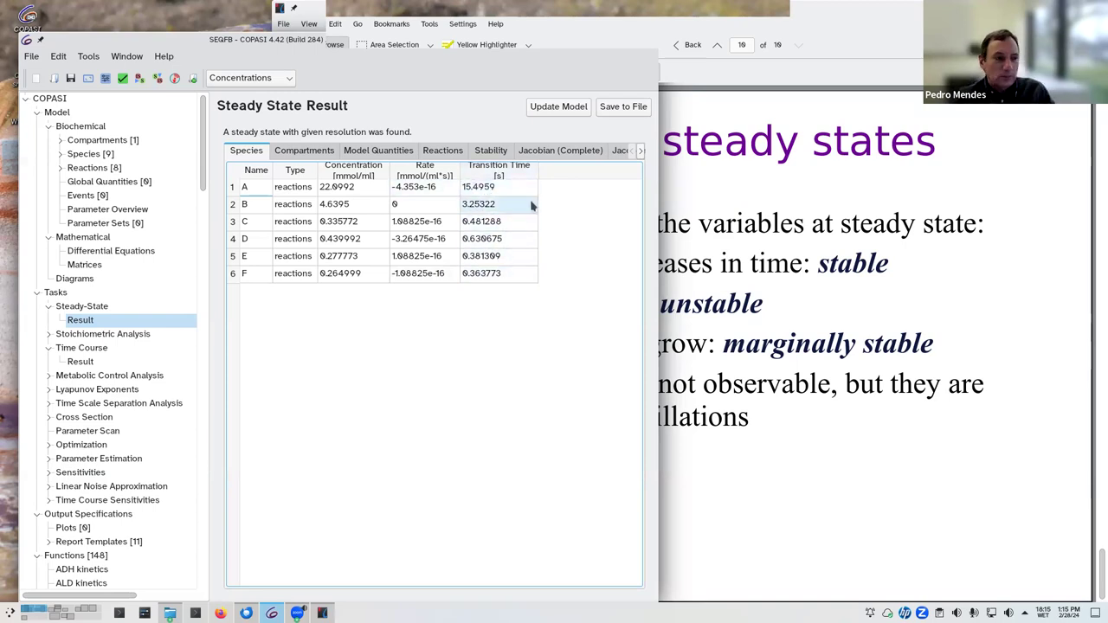
{"action": "left_click", "coordinate": [448, 151]}
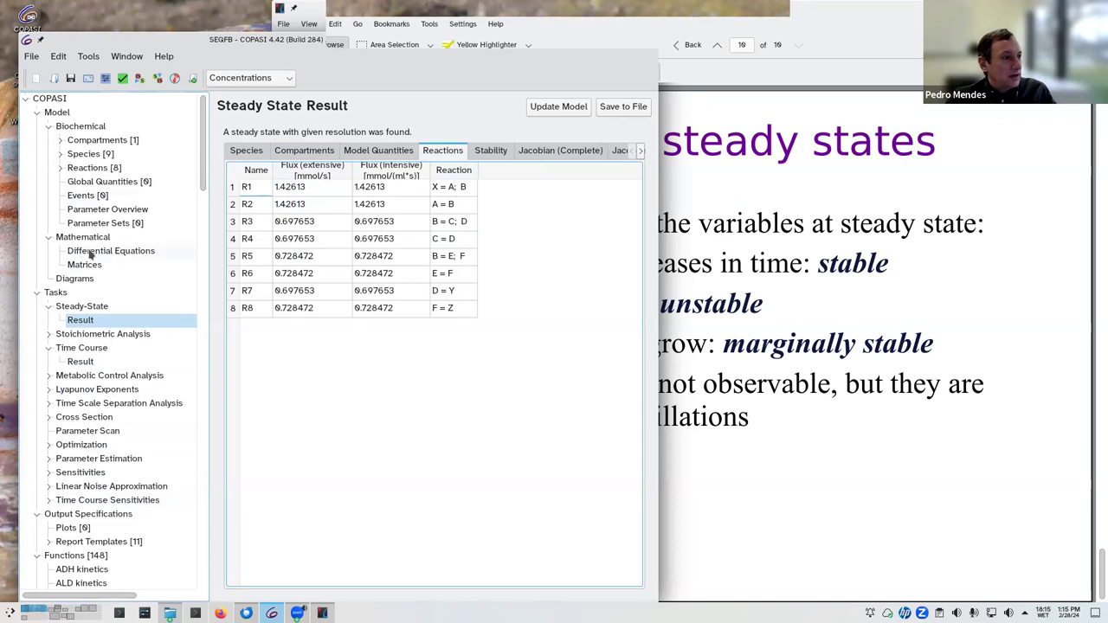
Step: Reopen the SEQFB network diagram and move its window away from the results area
{"action": "left_click", "coordinate": [86, 282]}
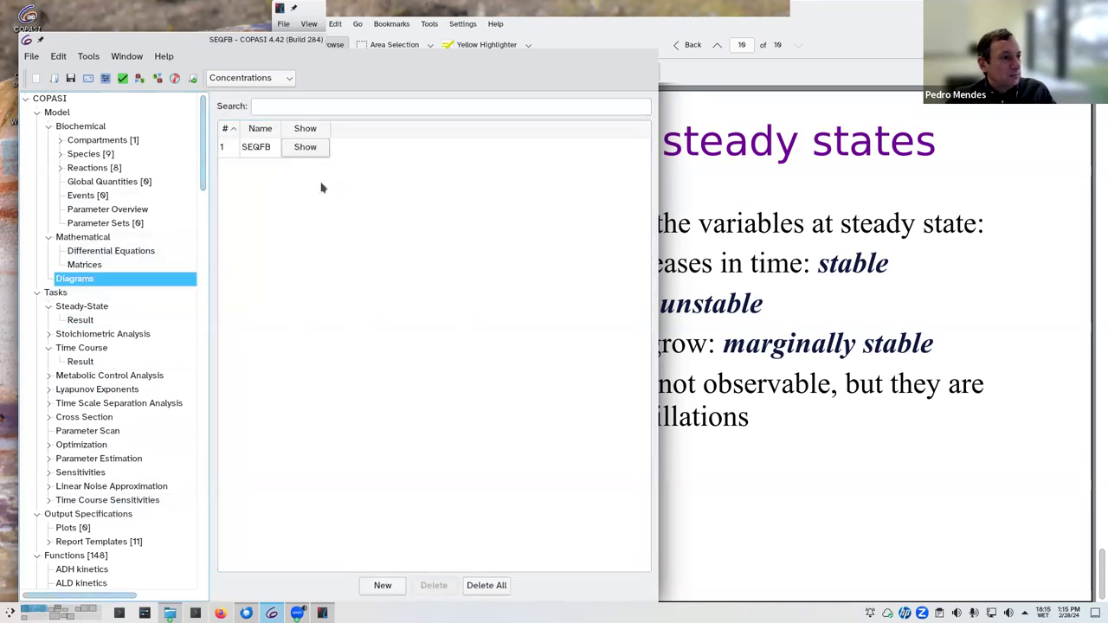
{"action": "left_click", "coordinate": [315, 147]}
{"action": "left_click", "coordinate": [80, 361]}
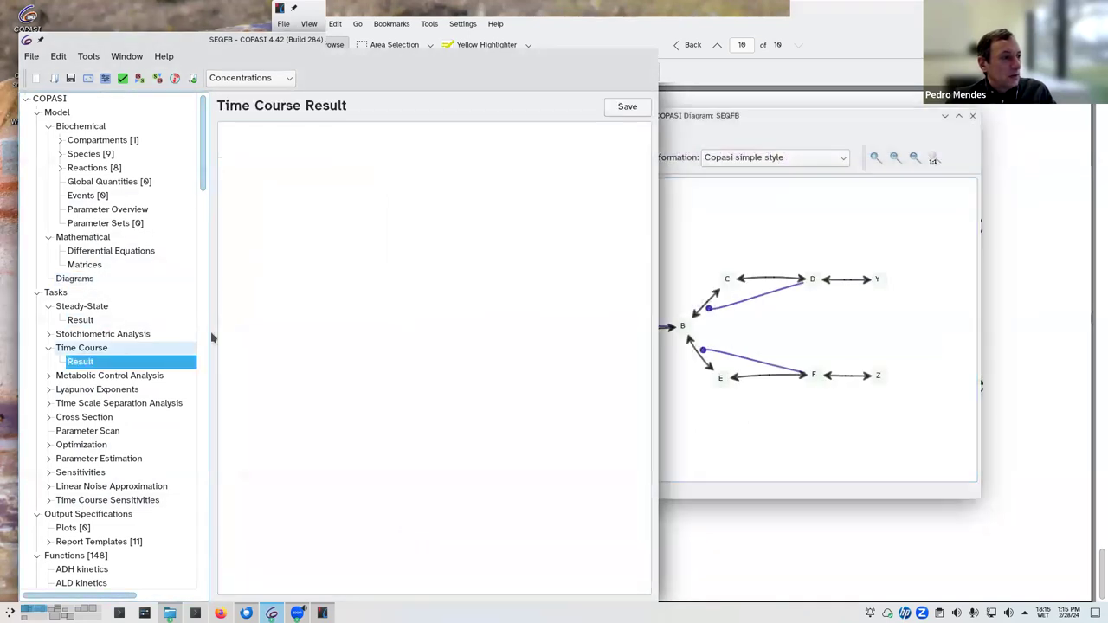
{"action": "left_click", "coordinate": [842, 105]}
{"action": "left_click_drag", "start_coordinate": [842, 105], "coordinate": [919, 98]}
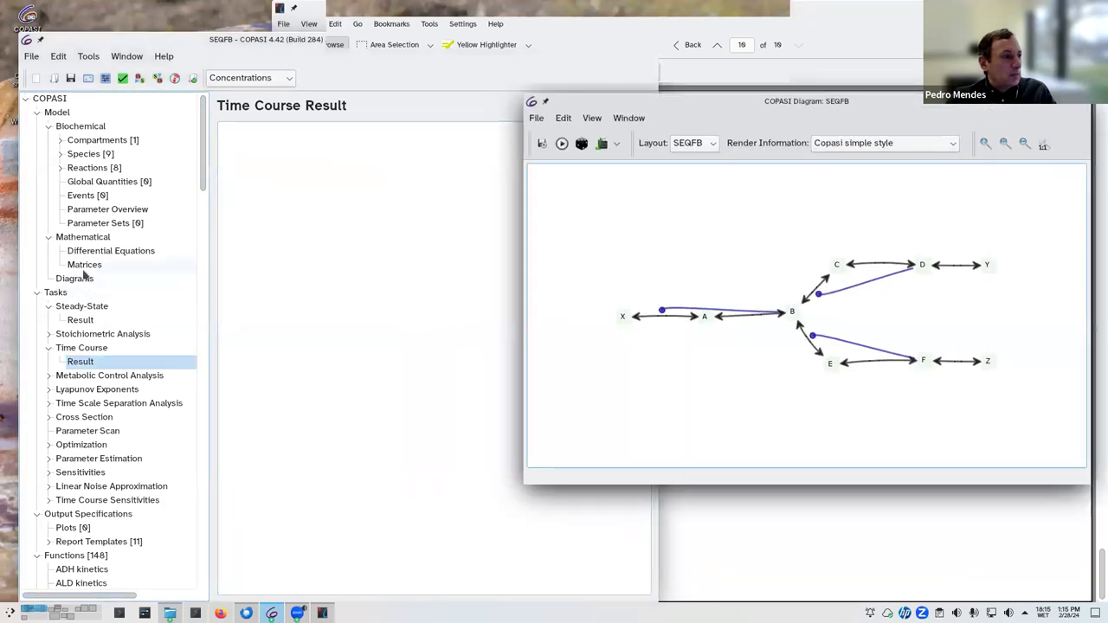
Step: Return to the steady-state reaction fluxes and shift and narrow the main window so the whole diagram shows beside them
{"action": "left_click", "coordinate": [81, 320]}
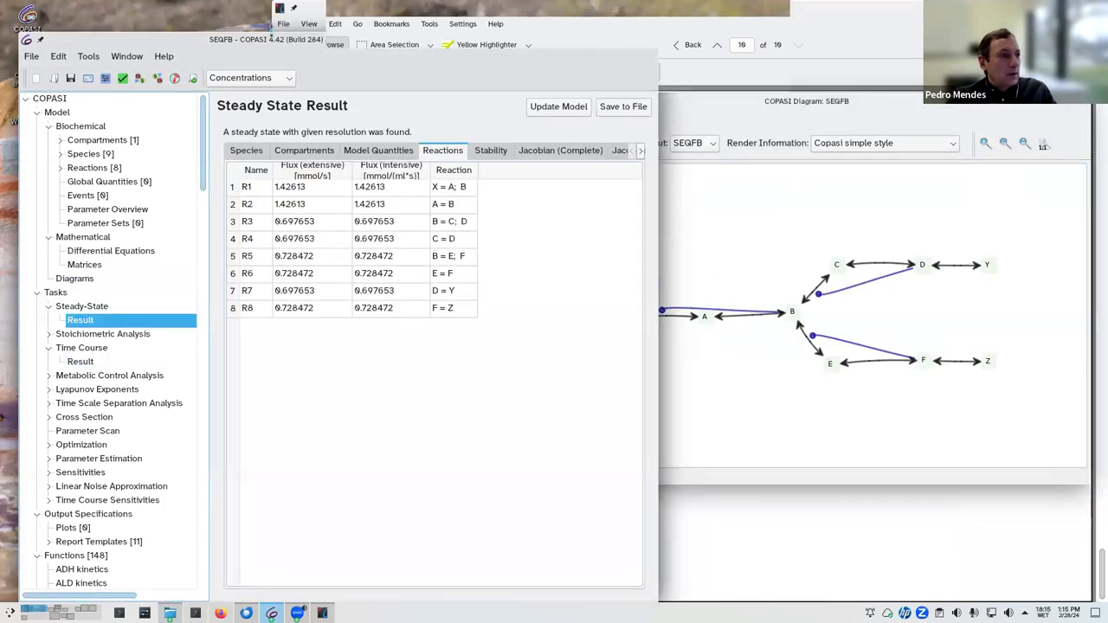
{"action": "left_click_drag", "start_coordinate": [271, 38], "coordinate": [253, 40]}
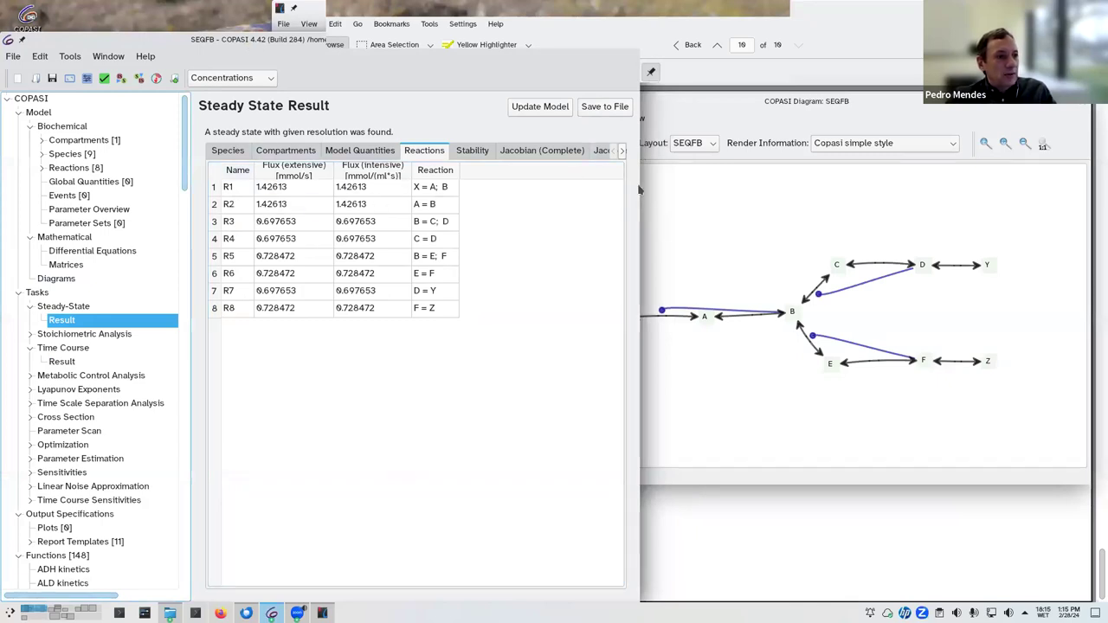
{"action": "left_click_drag", "start_coordinate": [638, 182], "coordinate": [581, 183]}
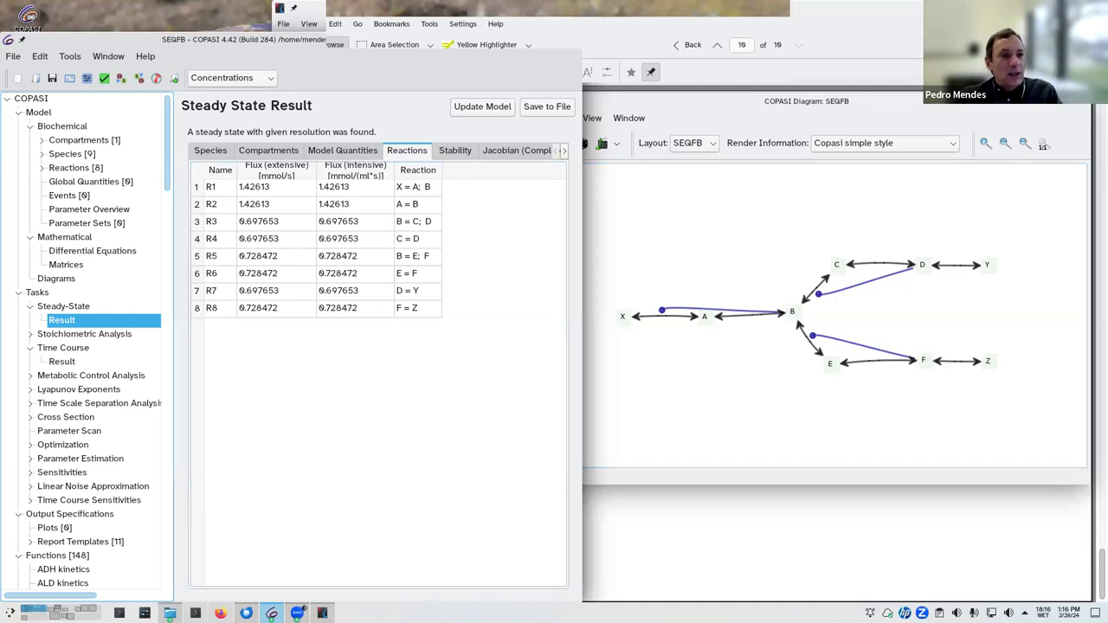
Step: Close the diagram and examine the stability analysis of the steady state, highlighting both lines of its summary
{"action": "key", "text": "alt+F4"}
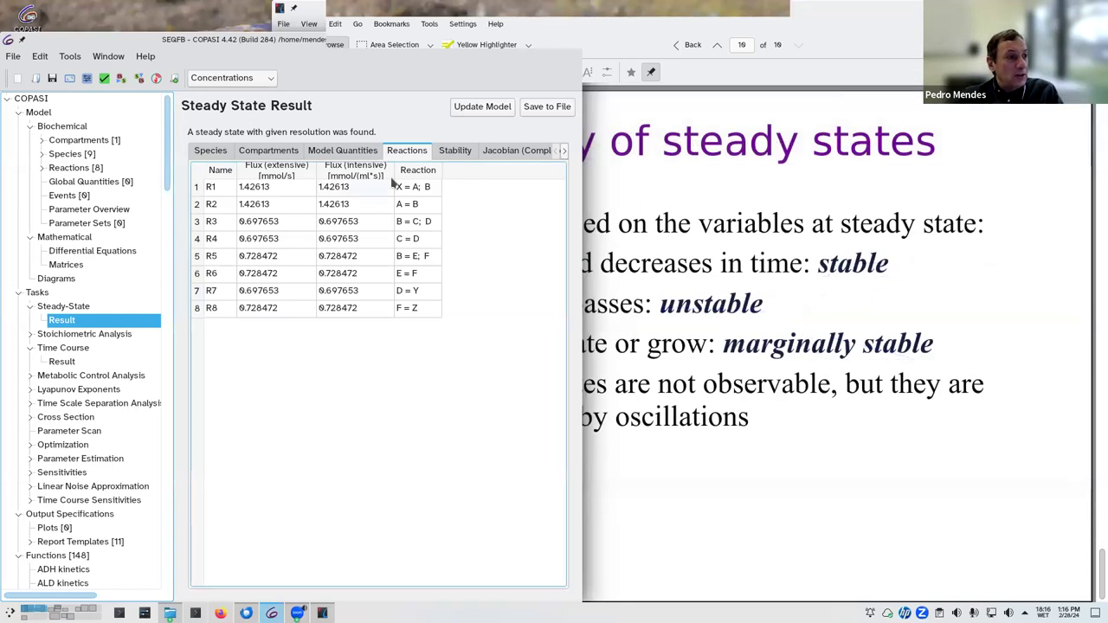
{"action": "left_click", "coordinate": [456, 152]}
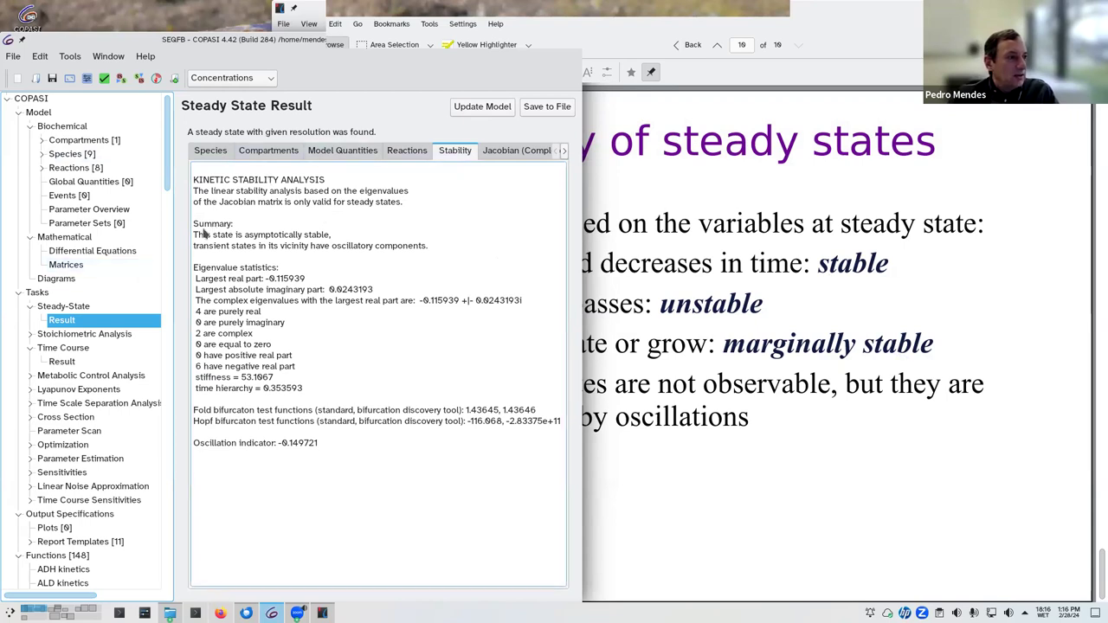
{"action": "left_click_drag", "start_coordinate": [195, 237], "coordinate": [333, 241]}
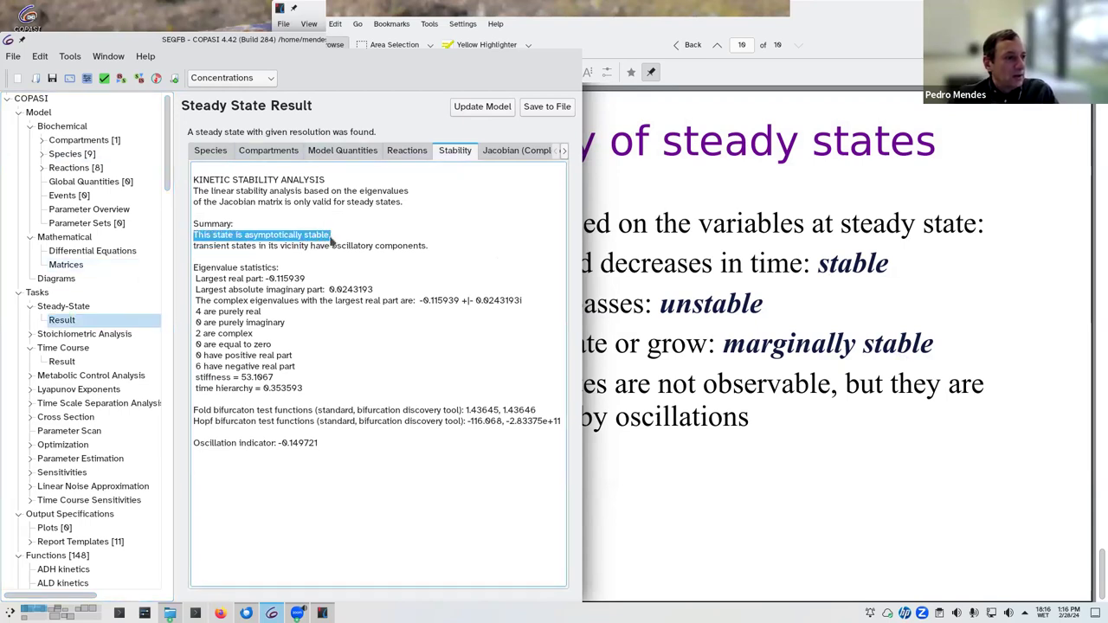
{"action": "left_click", "coordinate": [198, 250]}
{"action": "left_click_drag", "start_coordinate": [196, 249], "coordinate": [435, 258]}
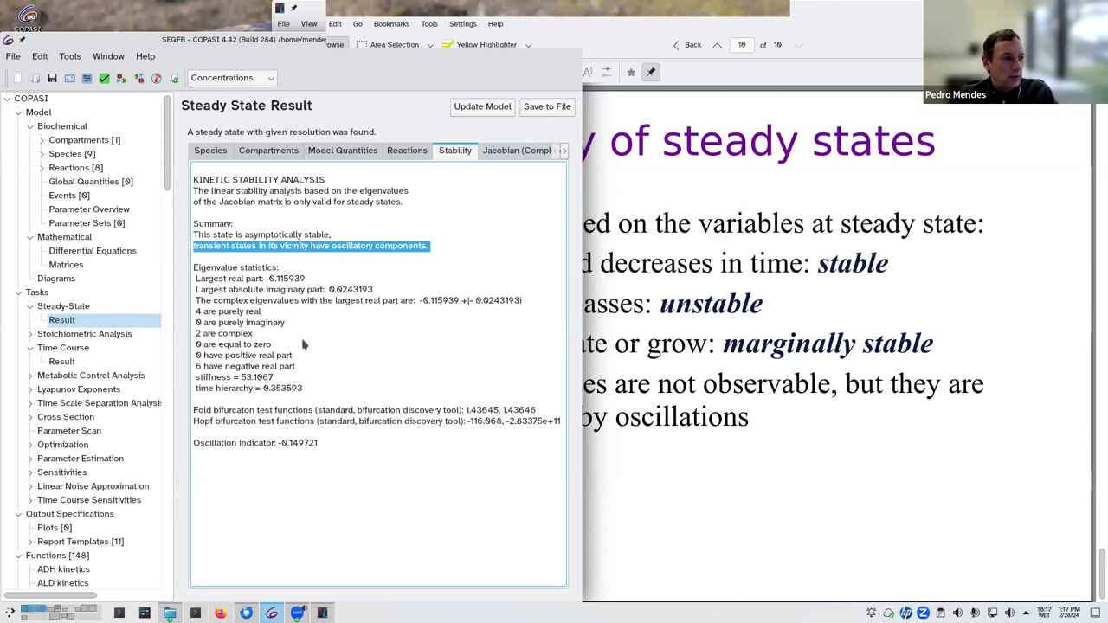
Step: Highlight the stiffness and time hierarchy entries in the eigenvalue statistics and show the Jacobian of the complete system
{"action": "left_click_drag", "start_coordinate": [196, 378], "coordinate": [291, 379]}
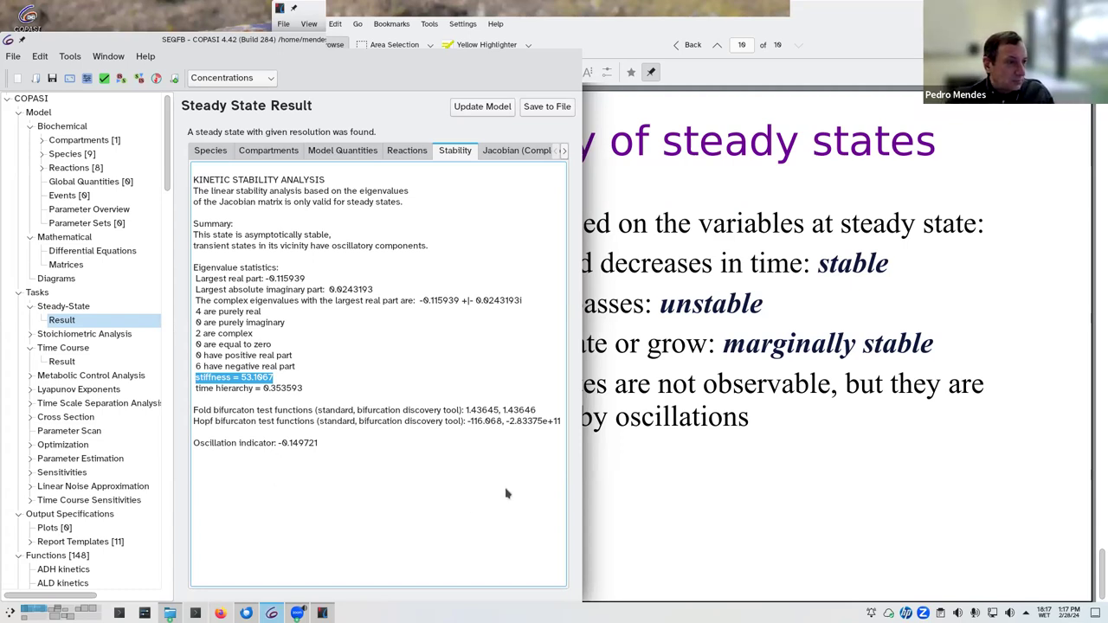
{"action": "left_click", "coordinate": [302, 391]}
{"action": "left_click_drag", "start_coordinate": [302, 391], "coordinate": [268, 392]}
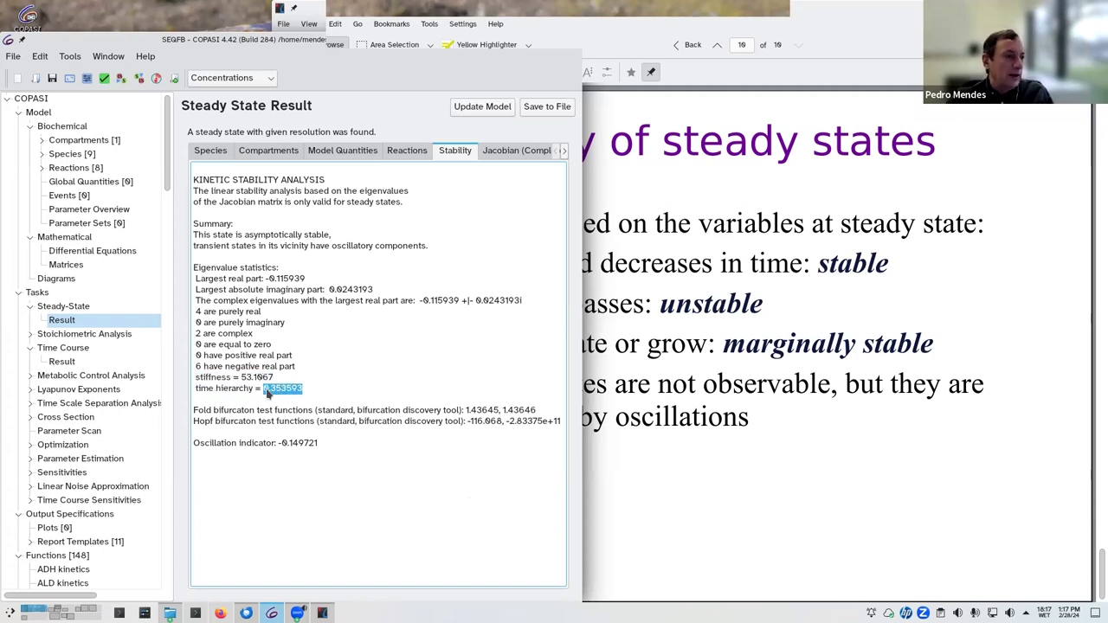
{"action": "left_click", "coordinate": [288, 392]}
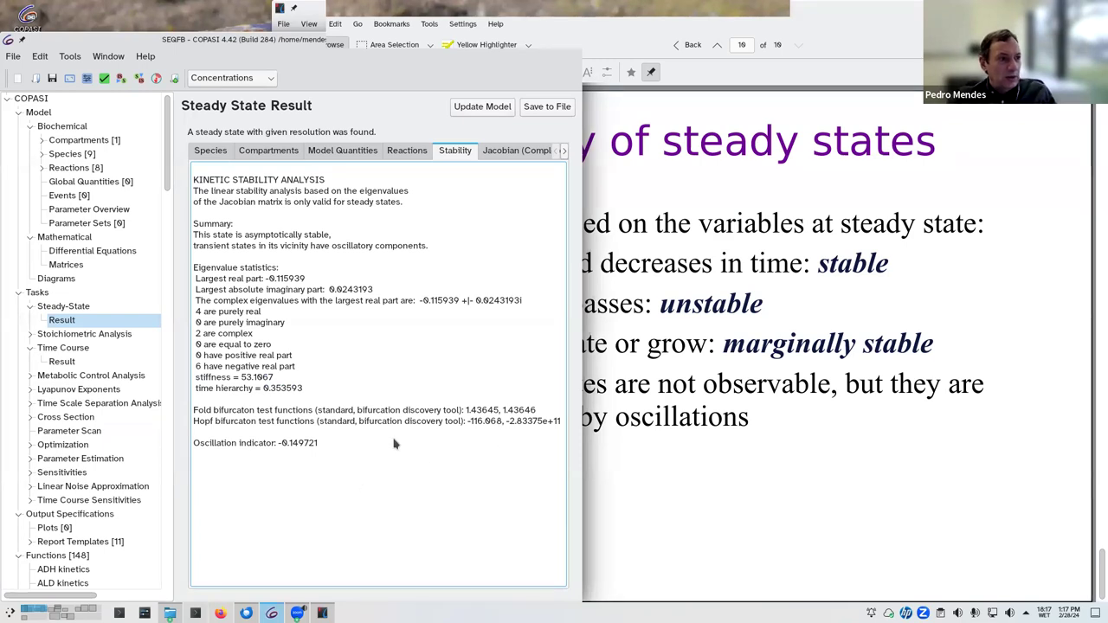
{"action": "left_click", "coordinate": [509, 153]}
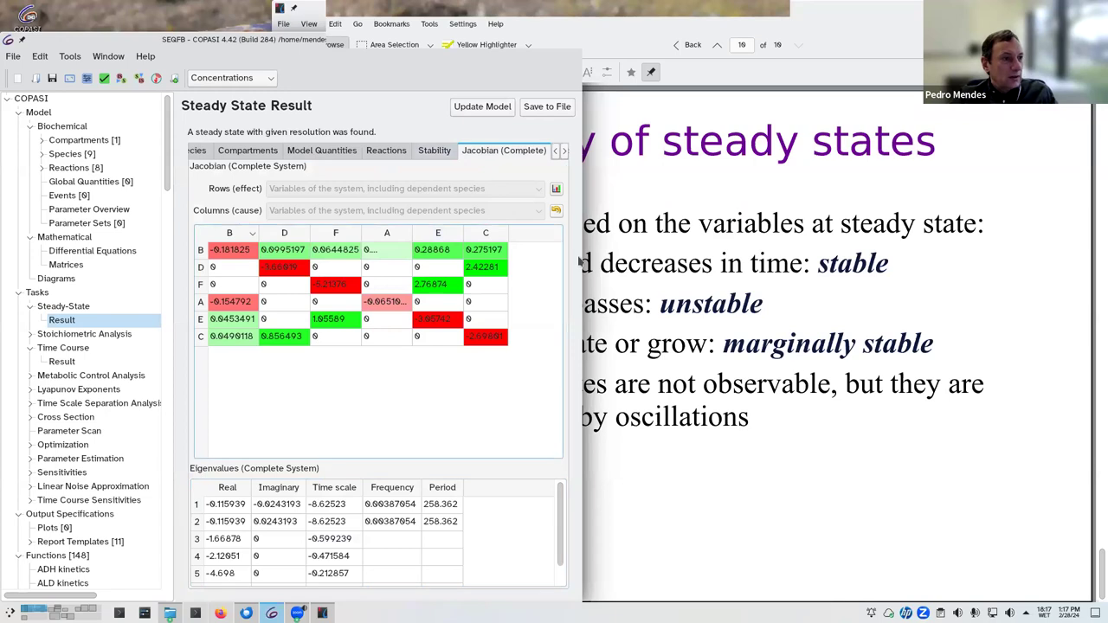
Step: Show the Jacobian of the reduced system, enlarge its eigenvalues table and select the first eigenvalue's real part
{"action": "left_click", "coordinate": [565, 152]}
{"action": "left_click", "coordinate": [443, 156]}
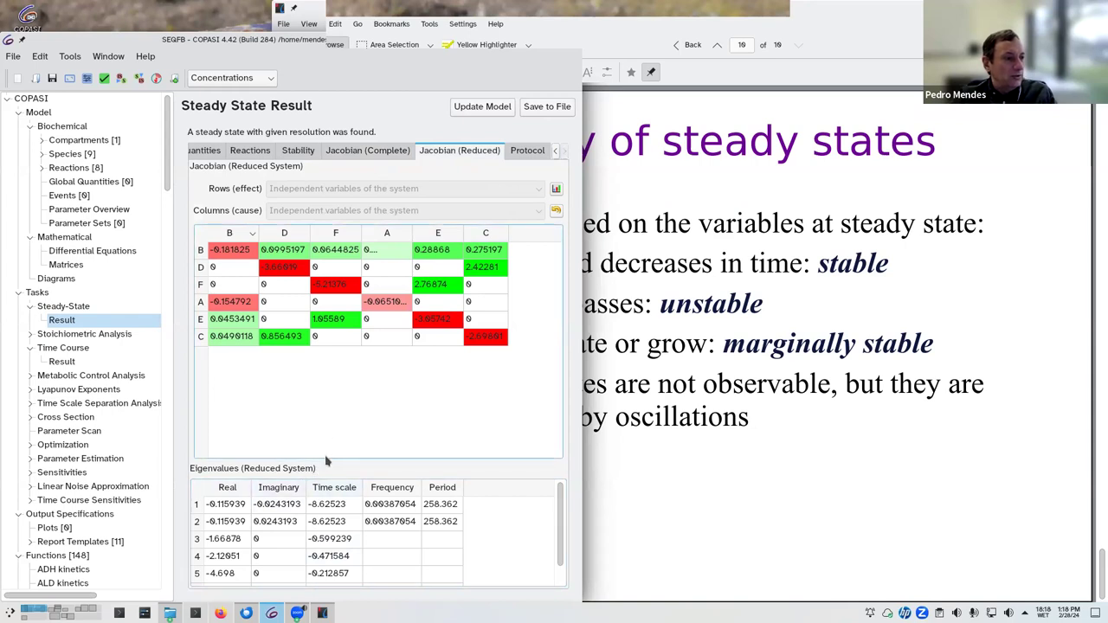
{"action": "left_click_drag", "start_coordinate": [329, 464], "coordinate": [322, 377]}
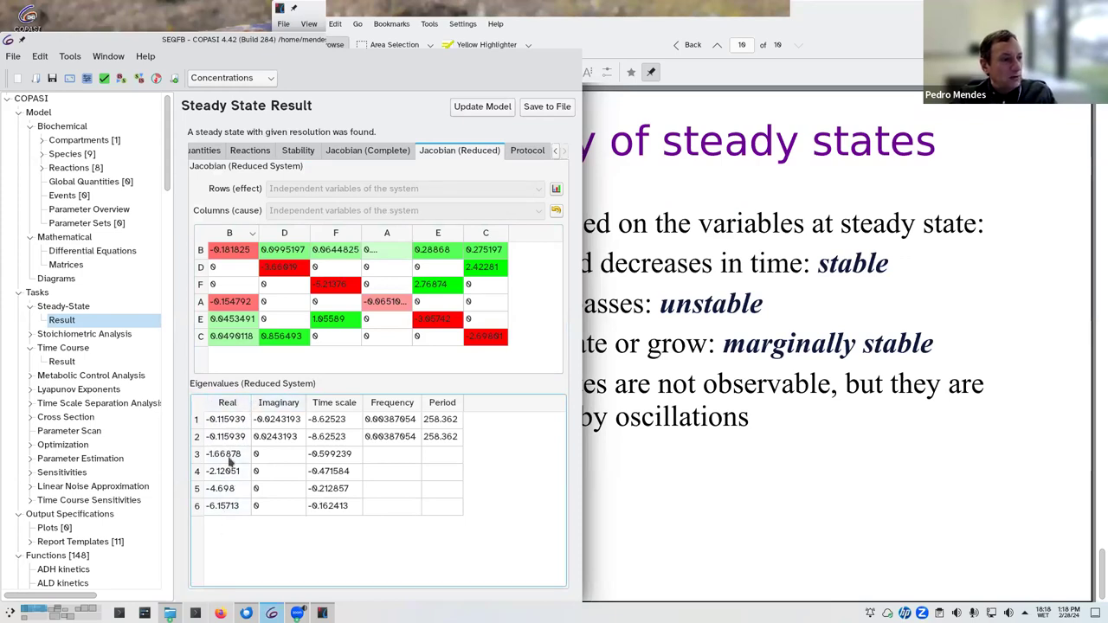
{"action": "left_click", "coordinate": [227, 420]}
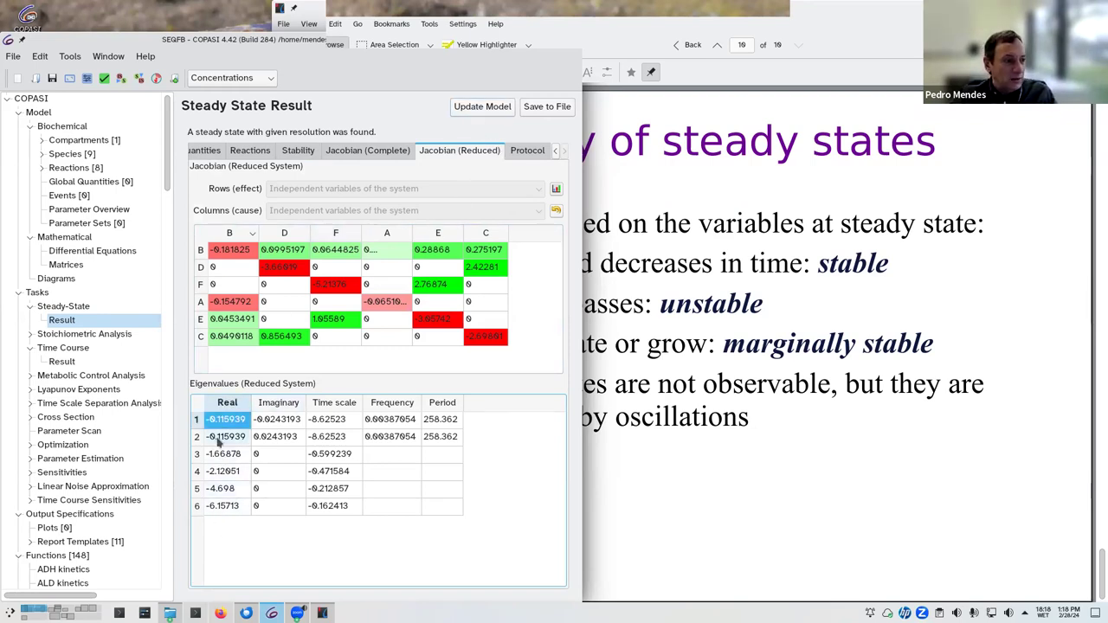
Step: Highlight the asymptotic stability line in the stability summary, then show the protocol of the steady-state calculation
{"action": "left_click", "coordinate": [299, 152]}
{"action": "left_click_drag", "start_coordinate": [433, 247], "coordinate": [185, 249]}
{"action": "left_click", "coordinate": [334, 237]}
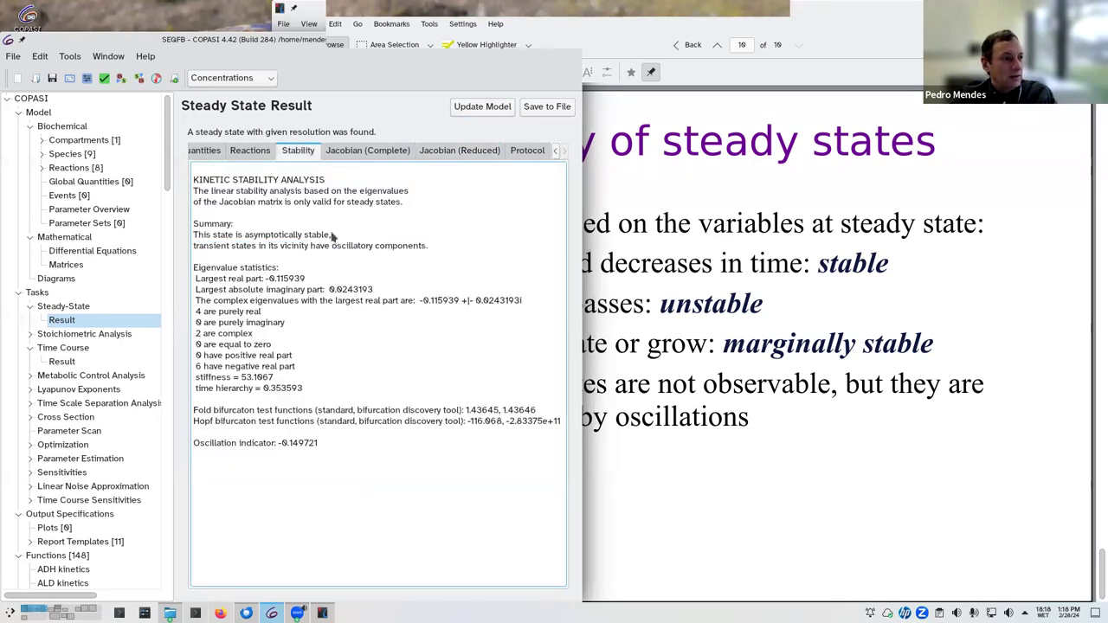
{"action": "left_click_drag", "start_coordinate": [298, 222], "coordinate": [338, 234]}
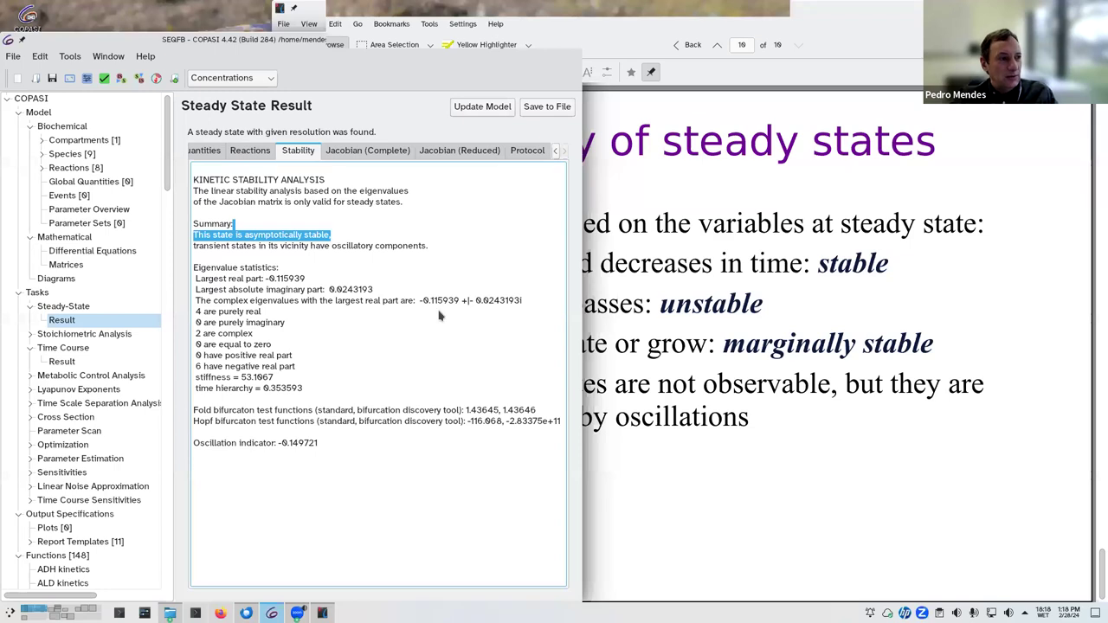
{"action": "left_click", "coordinate": [467, 152]}
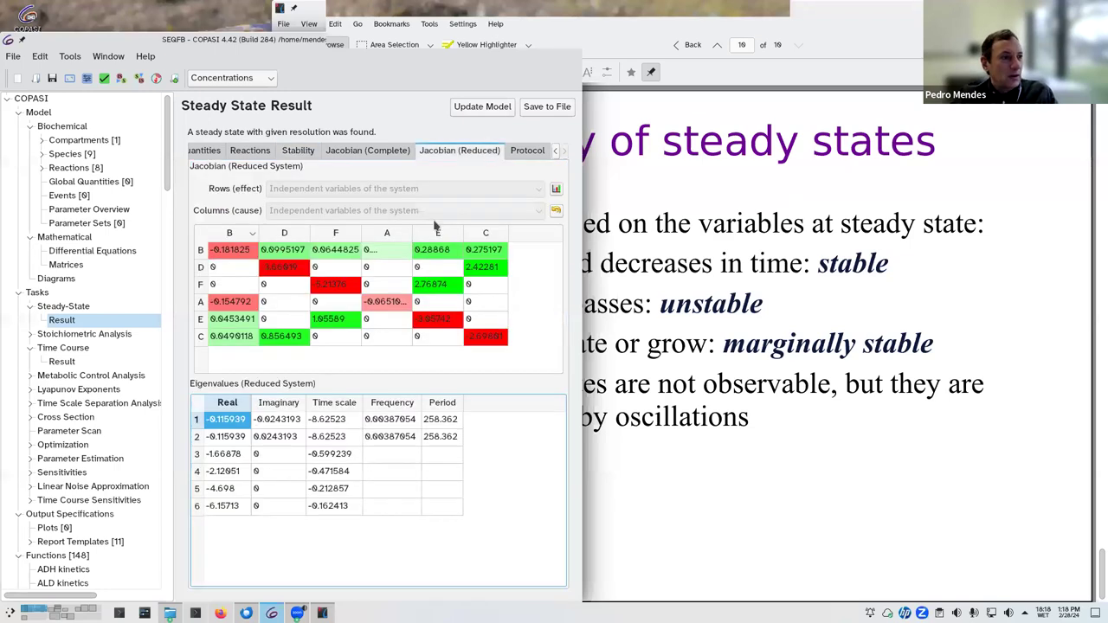
{"action": "left_click", "coordinate": [535, 151]}
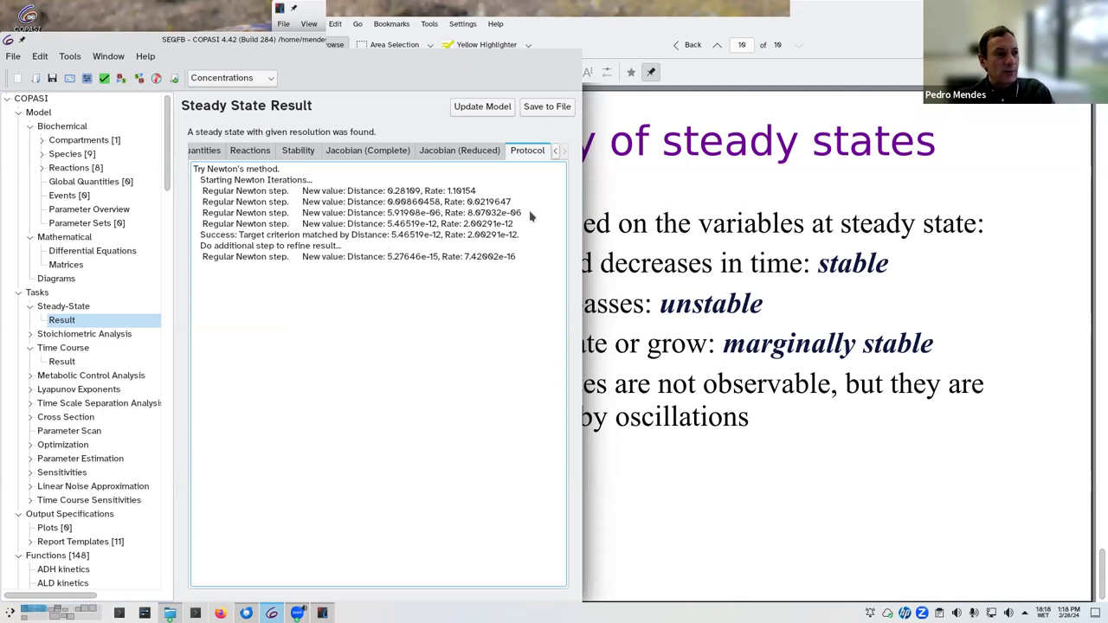
Step: Replace the SEQFB model with a new empty model
{"action": "left_click", "coordinate": [35, 79]}
{"action": "left_click", "coordinate": [742, 440]}
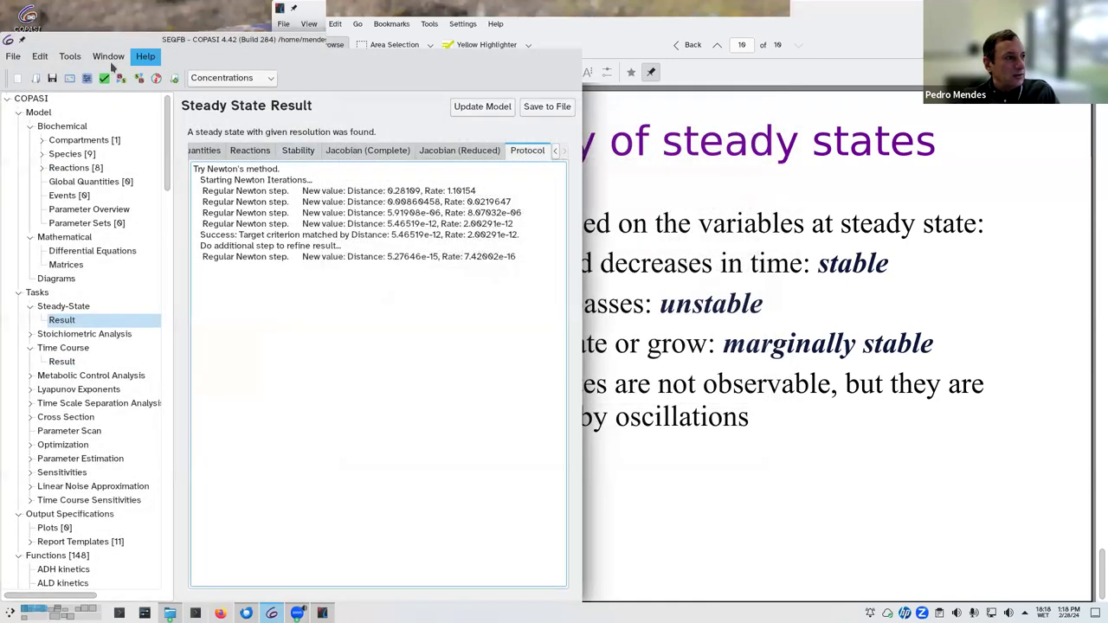
{"action": "left_click", "coordinate": [17, 78]}
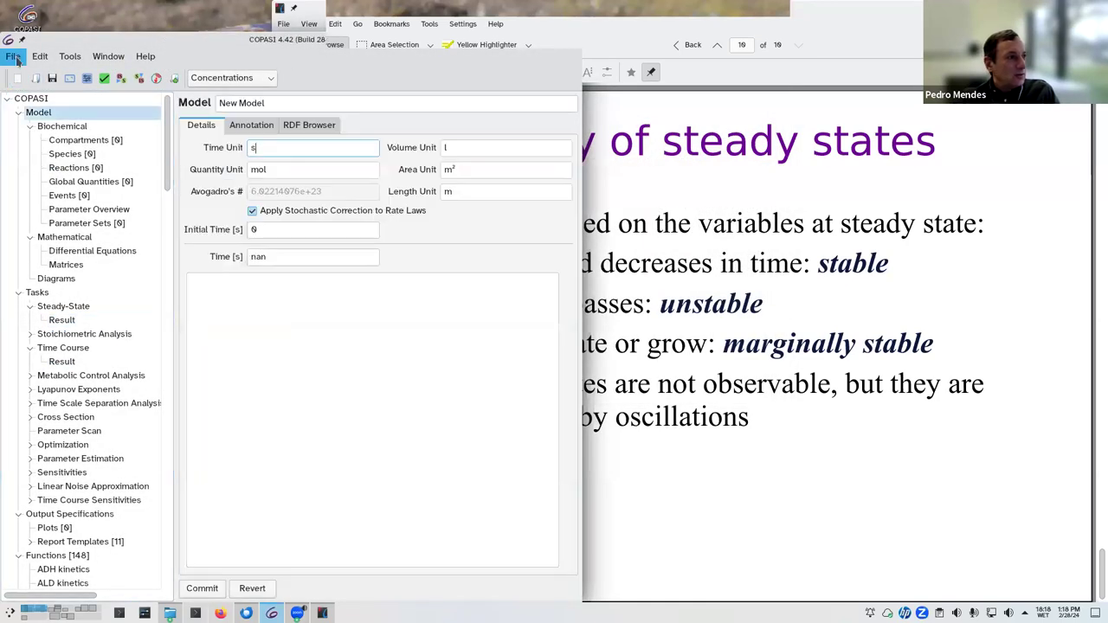
{"action": "left_click", "coordinate": [16, 58]}
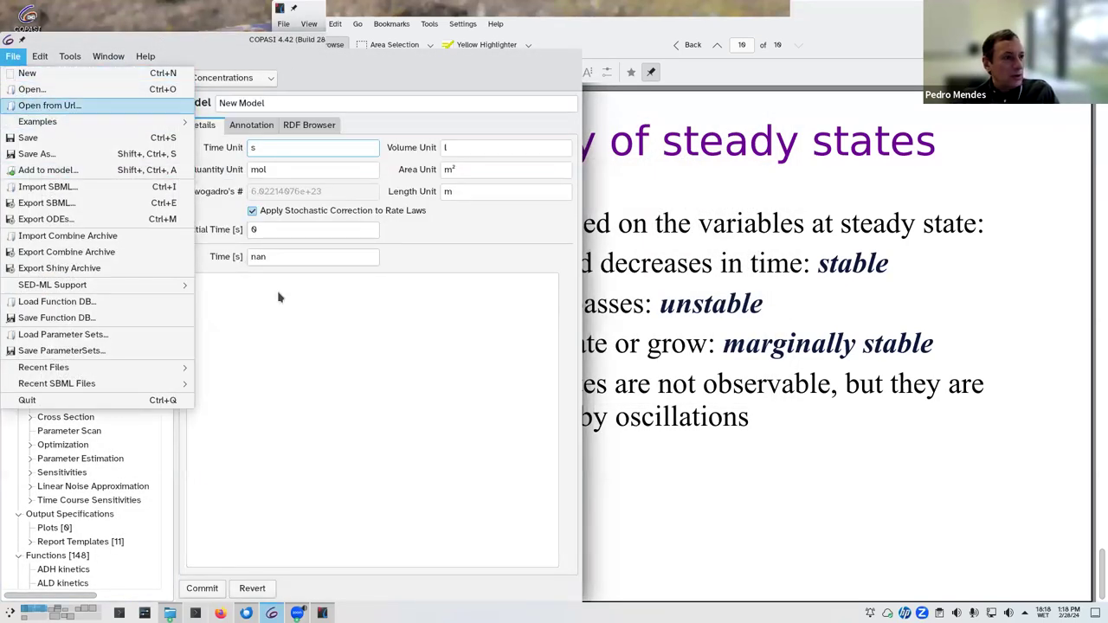
{"action": "key", "text": "Return"}
{"action": "key", "text": "End"}
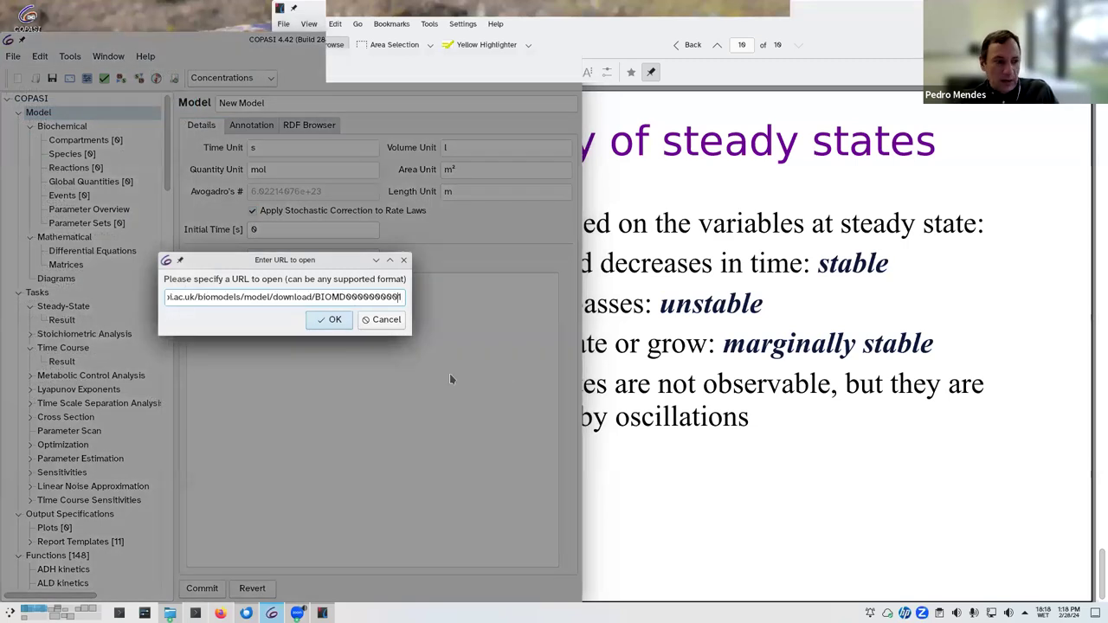
{"action": "key", "text": "BackSpace"}
{"action": "type", "text": "0"}
{"action": "left_click", "coordinate": [325, 328]}
{"action": "left_click_drag", "start_coordinate": [223, 297], "coordinate": [86, 281]}
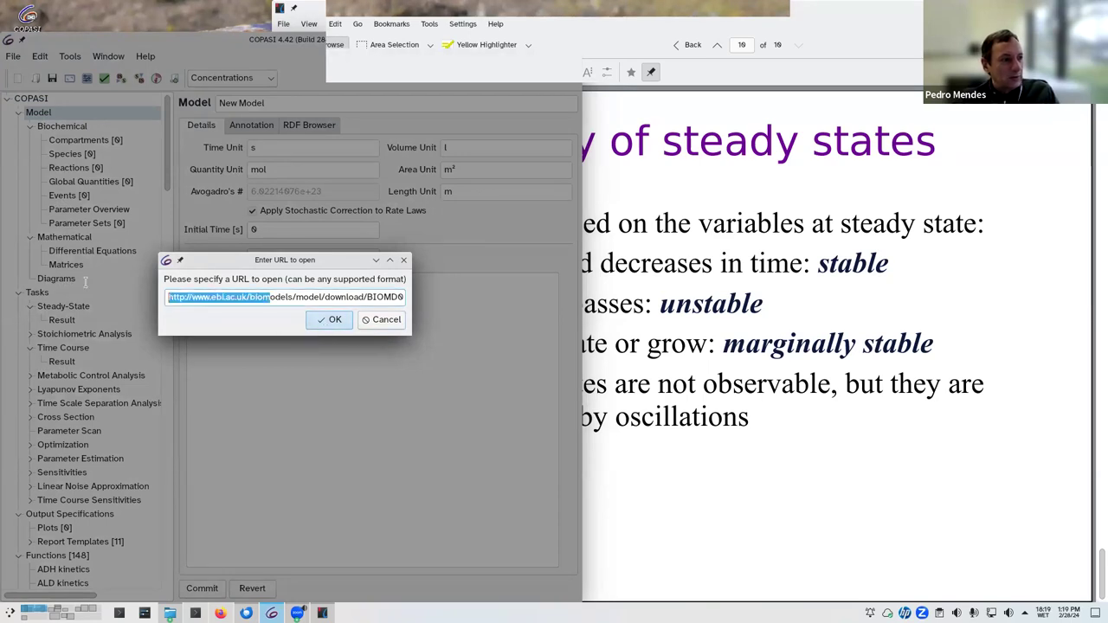
{"action": "left_click_drag", "start_coordinate": [442, 302], "coordinate": [669, 301]}
{"action": "left_click", "coordinate": [456, 297]}
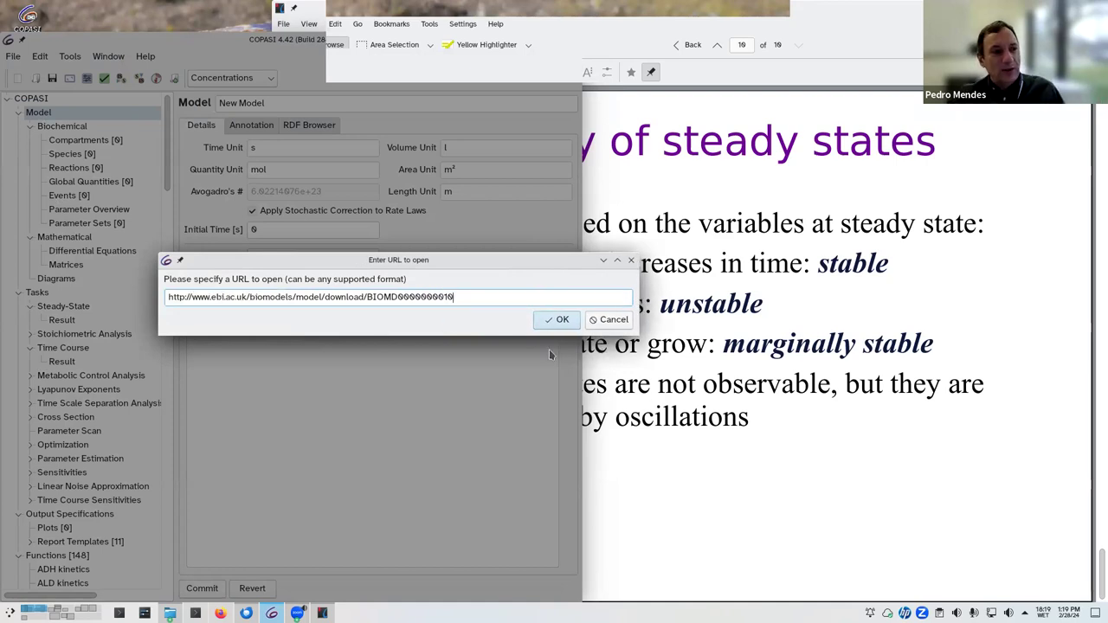
{"action": "left_click", "coordinate": [550, 321]}
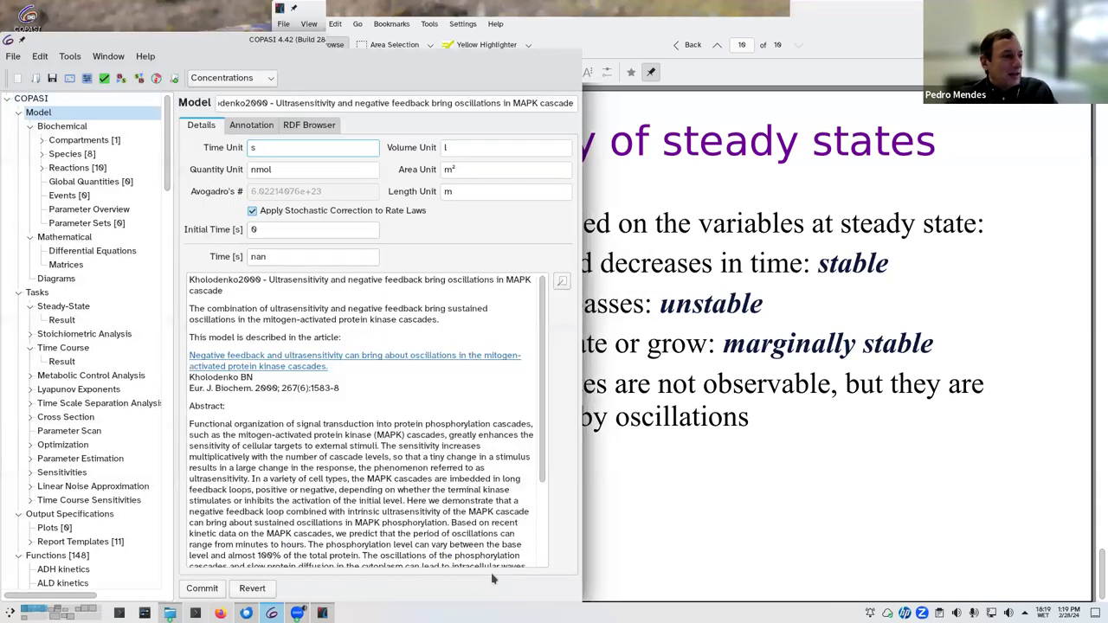
Step: Set the time course duration to 10000 s with 1000 intervals
{"action": "left_click", "coordinate": [66, 347]}
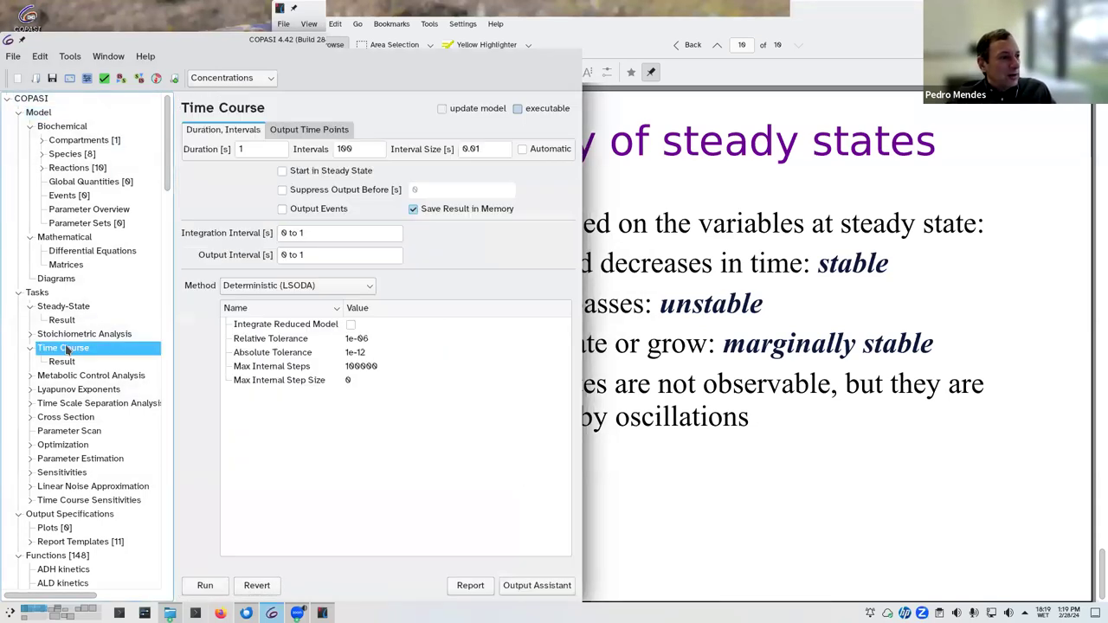
{"action": "type", "text": "0"}
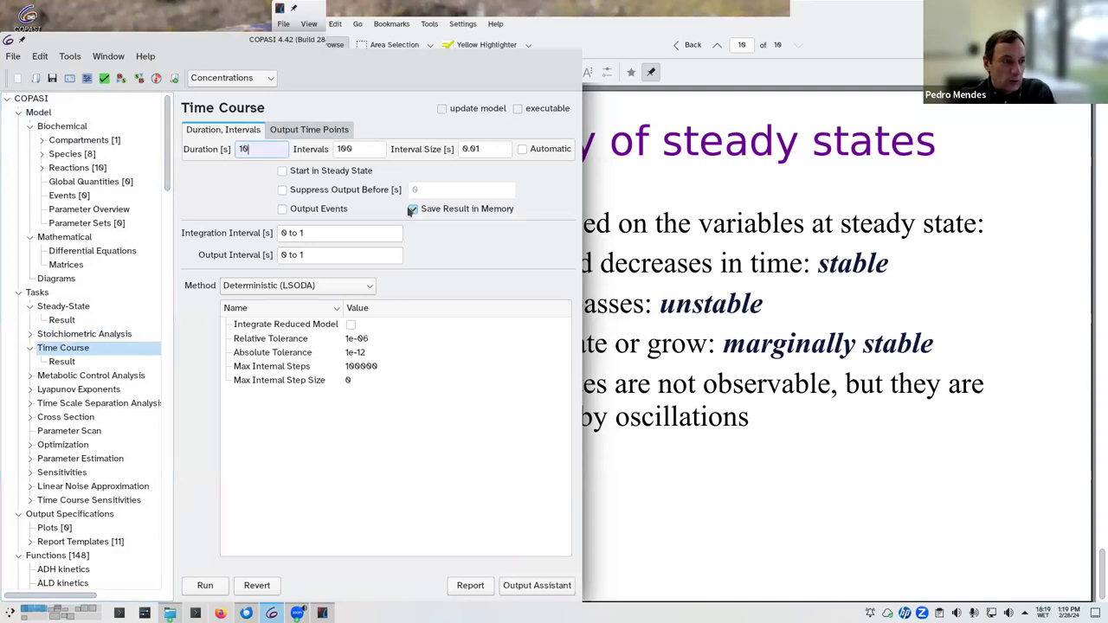
{"action": "type", "text": "000"}
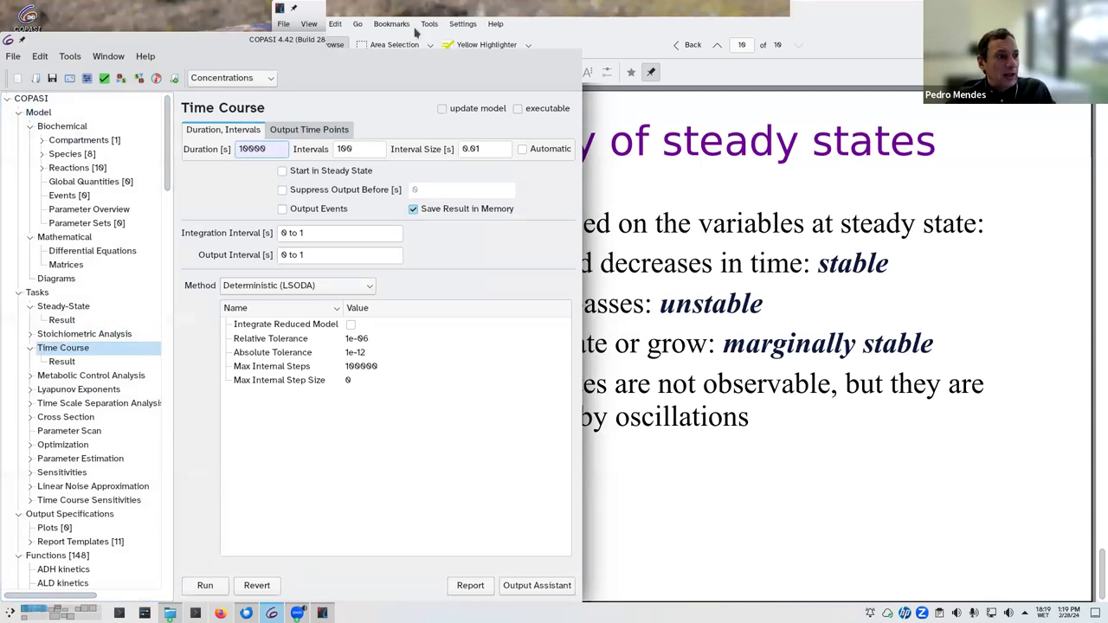
{"action": "key", "text": "Tab"}
{"action": "key", "text": "Tab"}
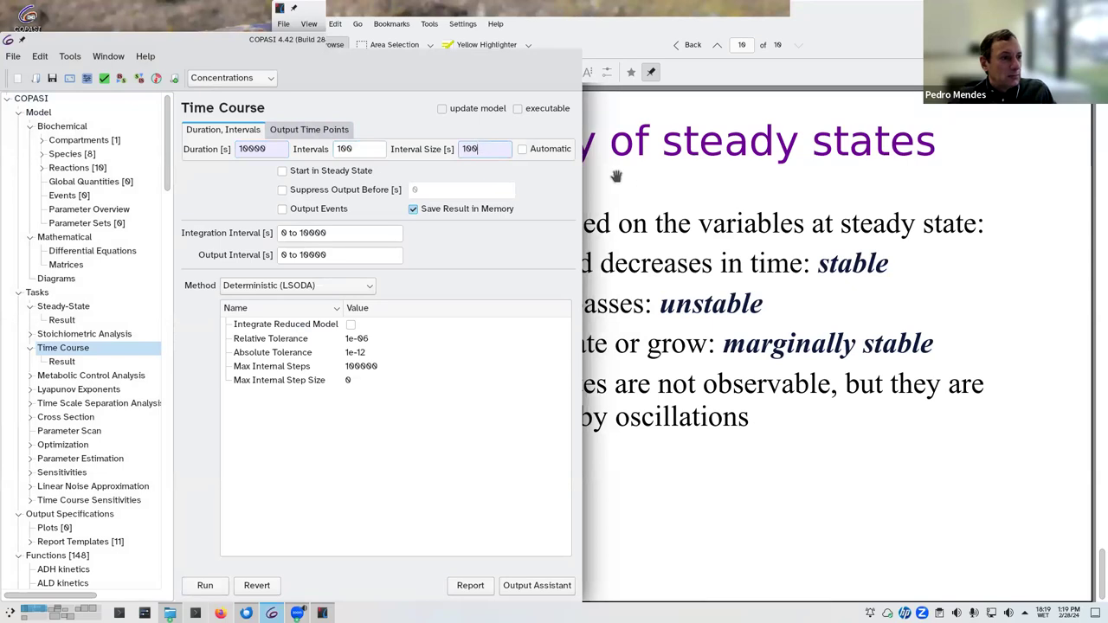
{"action": "left_click", "coordinate": [364, 149]}
{"action": "type", "text": "0"}
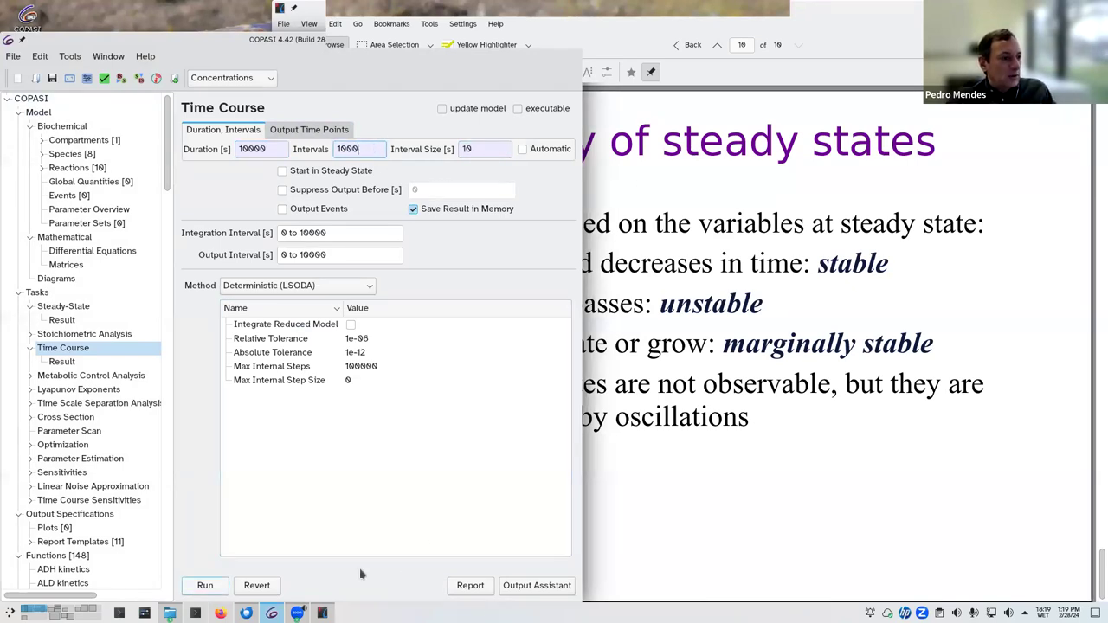
Step: Create the Concentrations, Volumes, and Global Quantity Values plot and run the time course
{"action": "left_click", "coordinate": [537, 585]}
{"action": "left_click", "coordinate": [375, 401]}
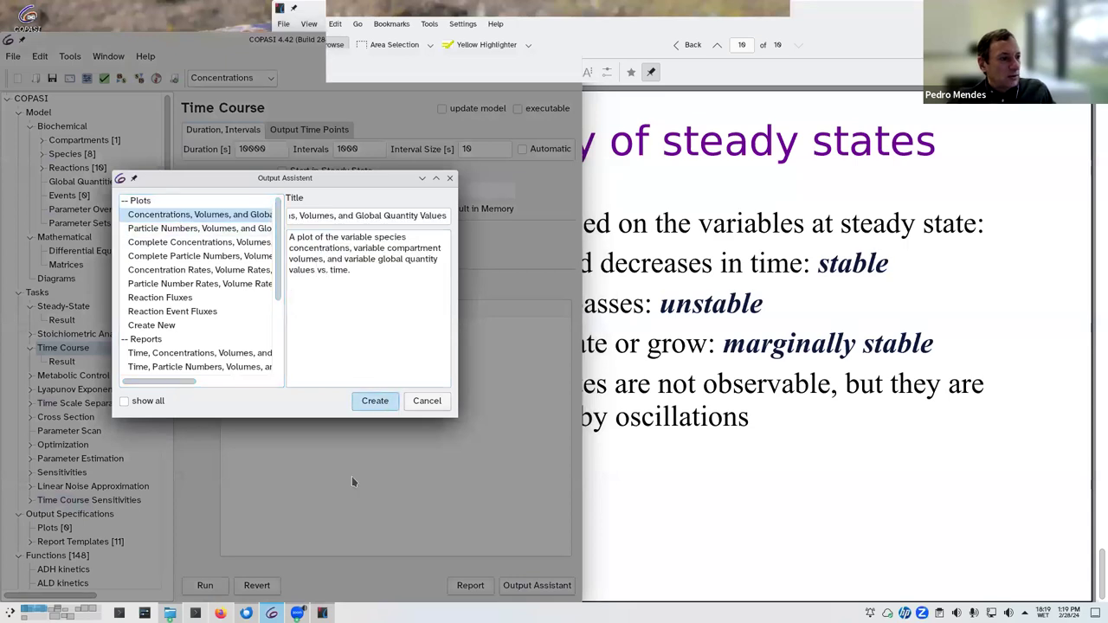
{"action": "left_click", "coordinate": [205, 586]}
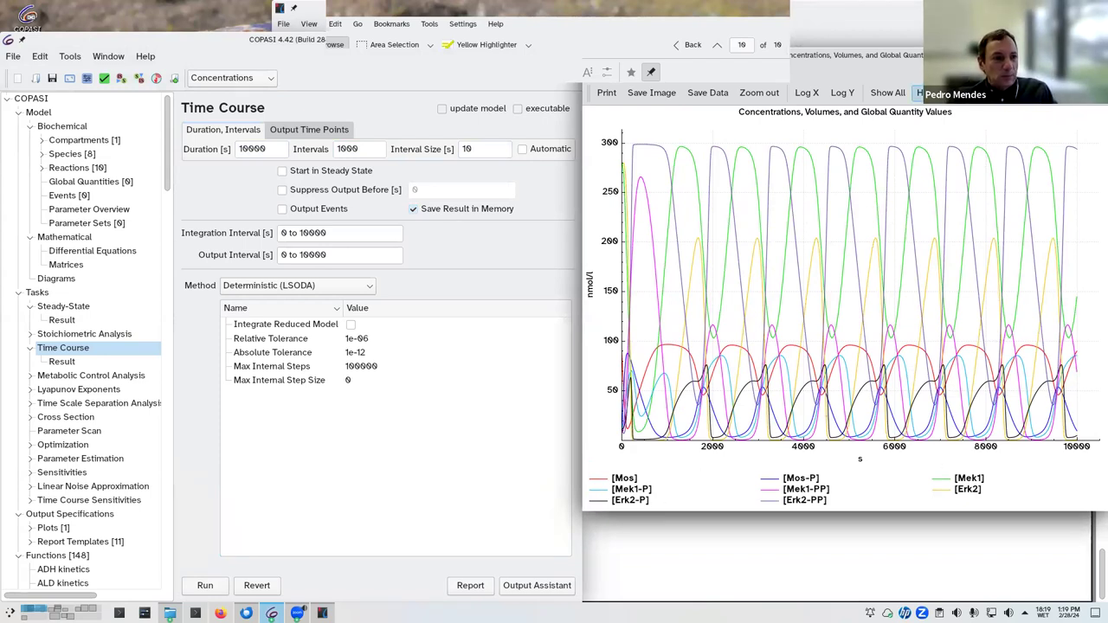
Step: Examine individual curves in the plot by showing Erk2, Mek1, Mek1-P and Mos one at a time, leaving only Mos displayed
{"action": "left_click", "coordinate": [796, 494]}
{"action": "left_click", "coordinate": [966, 490]}
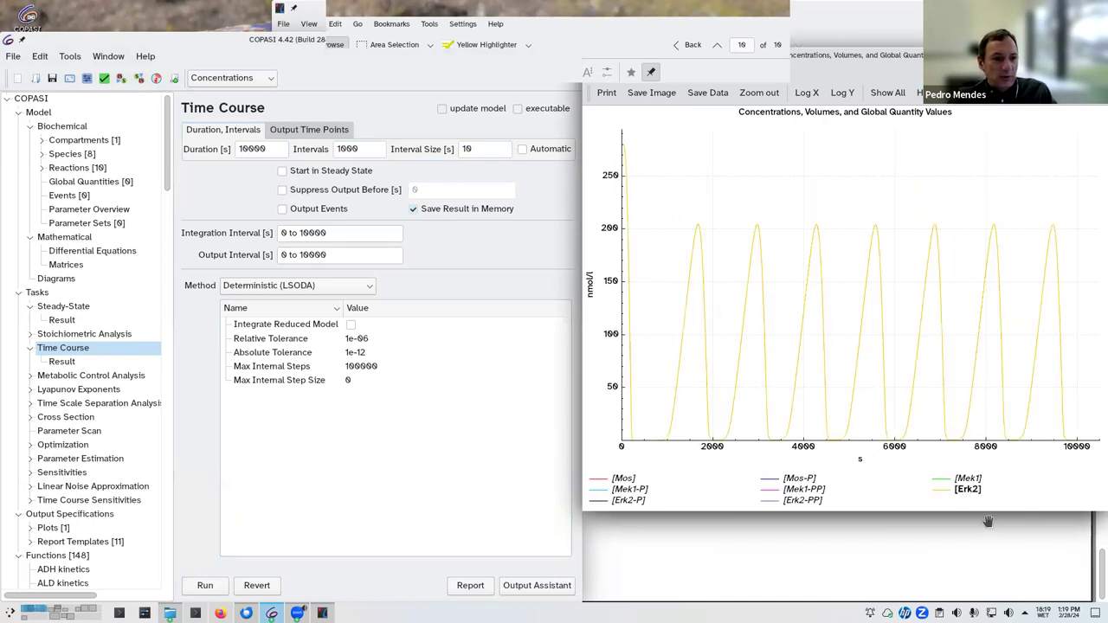
{"action": "left_click", "coordinate": [973, 491]}
{"action": "left_click", "coordinate": [978, 481]}
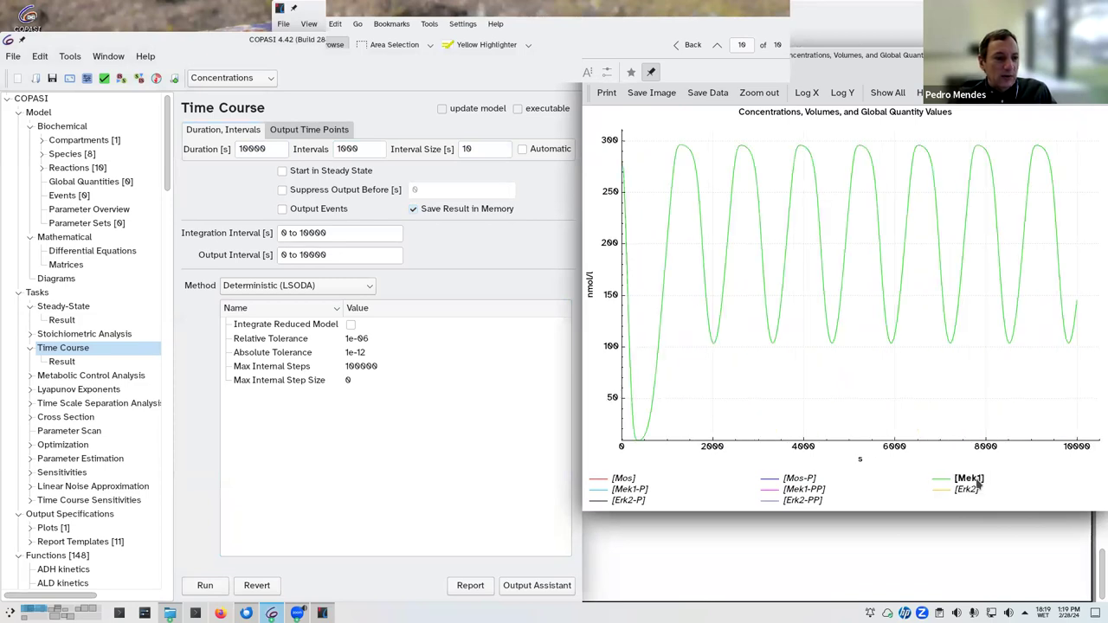
{"action": "left_click", "coordinate": [976, 482]}
{"action": "left_click", "coordinate": [804, 491]}
{"action": "left_click", "coordinate": [804, 491]}
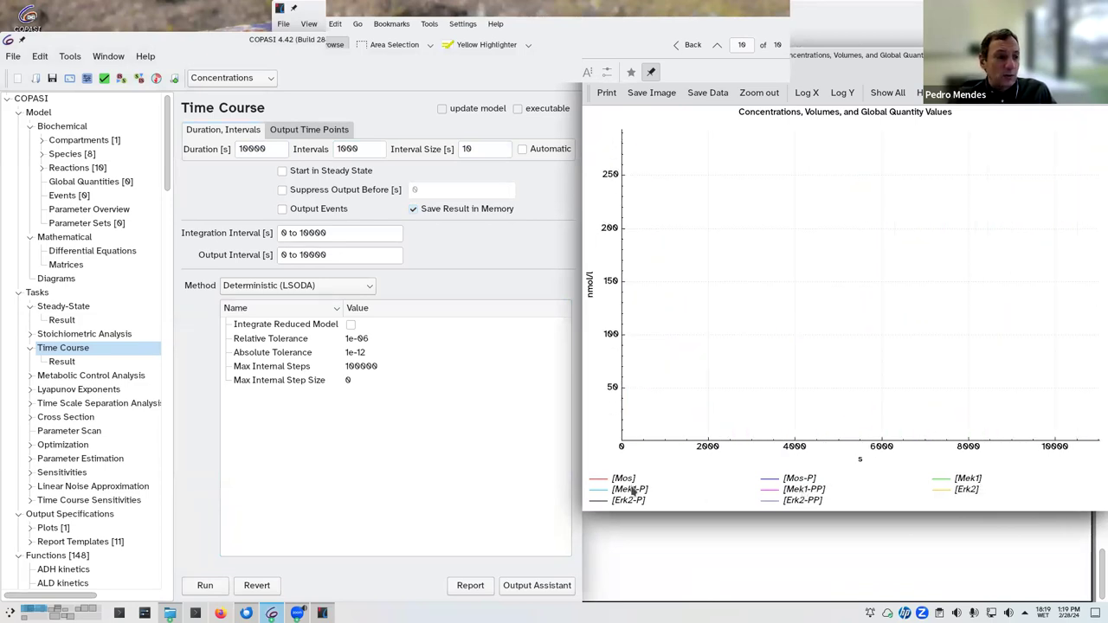
{"action": "left_click", "coordinate": [630, 490]}
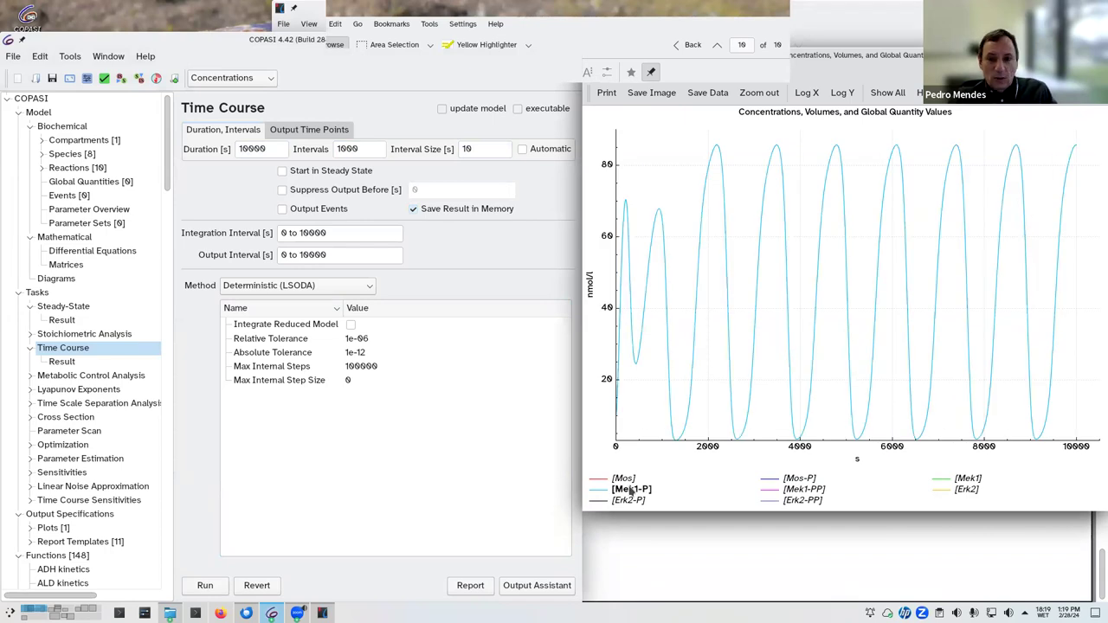
{"action": "left_click", "coordinate": [630, 490]}
{"action": "left_click", "coordinate": [627, 480]}
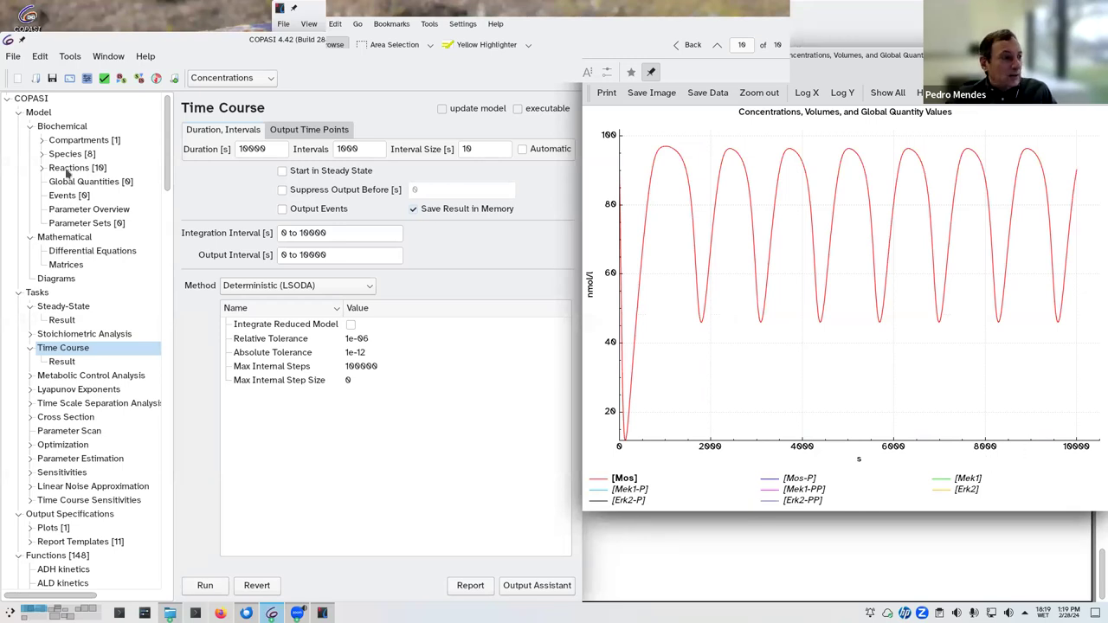
Step: Calculate the steady state of the MAPK model and inspect its species concentrations and reaction fluxes
{"action": "left_click", "coordinate": [48, 306]}
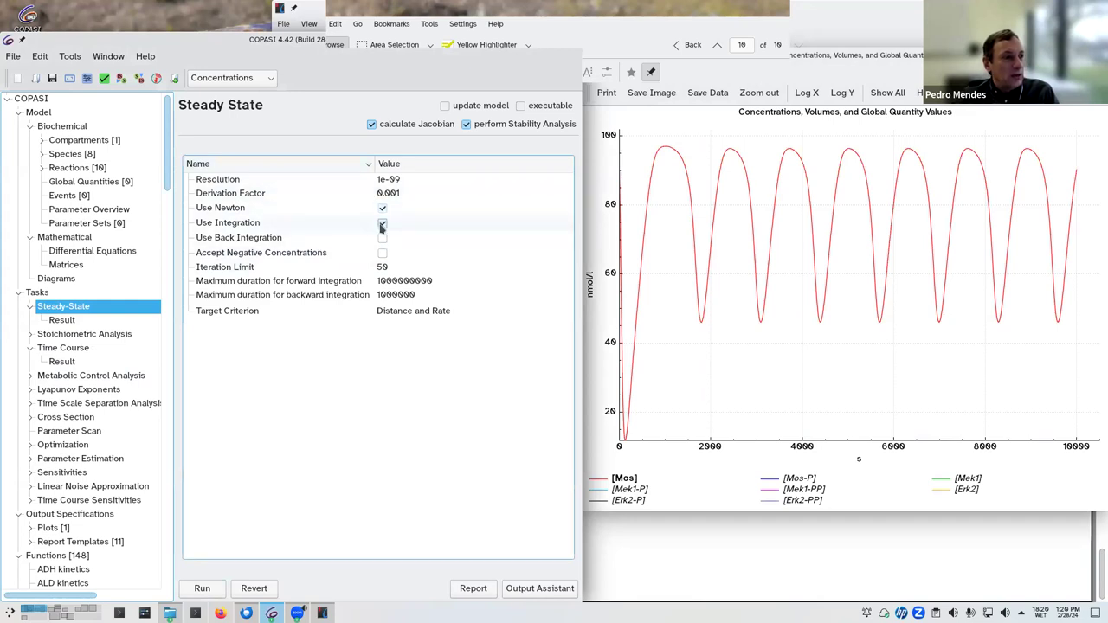
{"action": "left_click", "coordinate": [201, 587]}
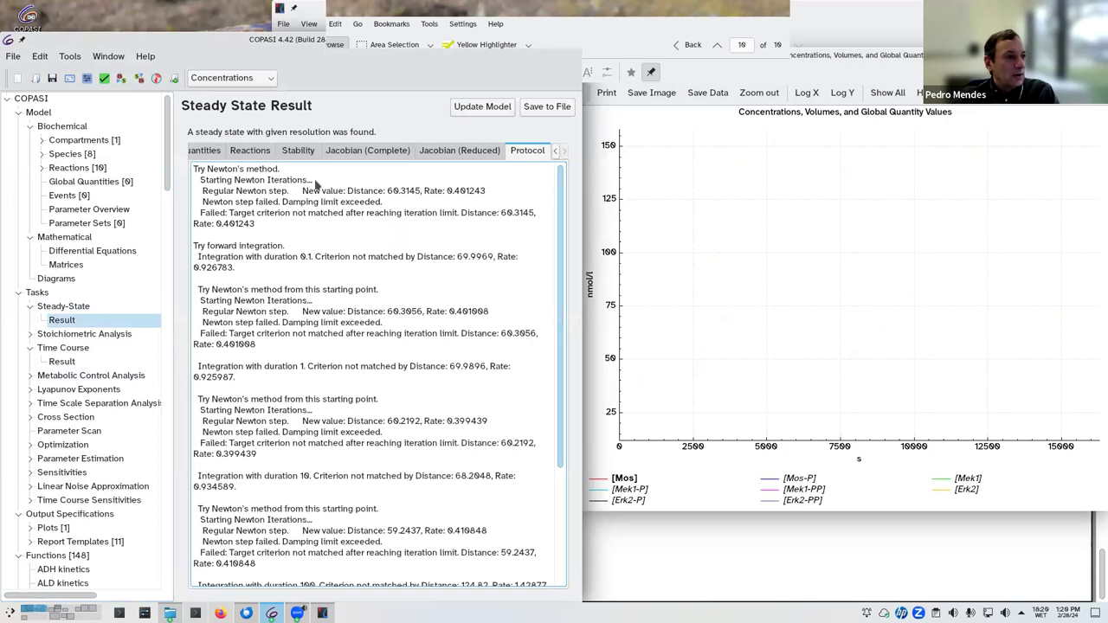
{"action": "left_click", "coordinate": [249, 149]}
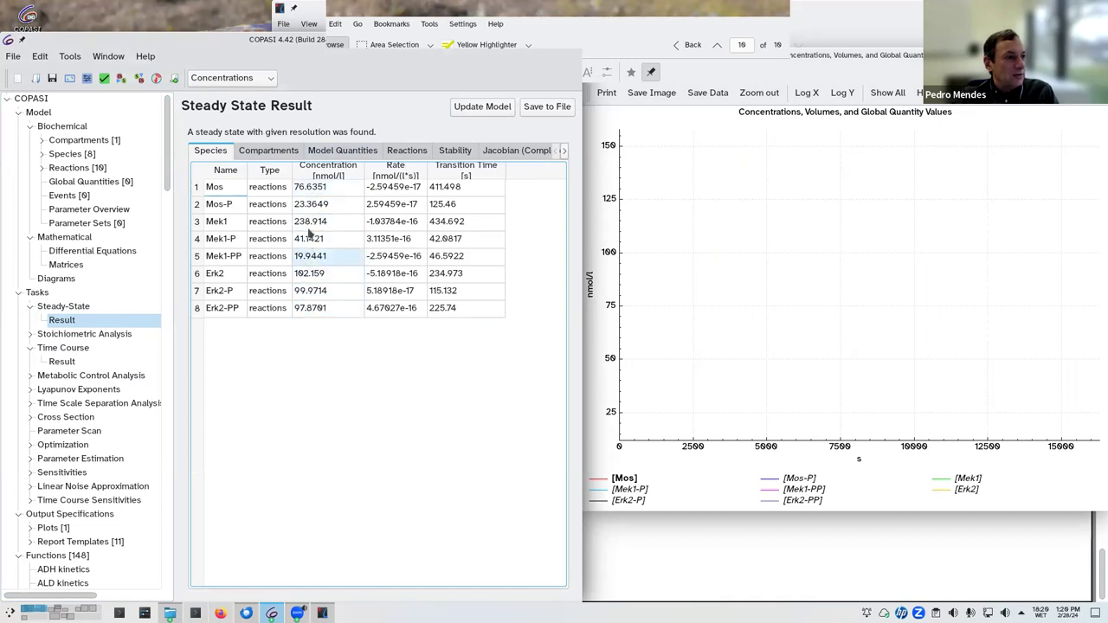
{"action": "left_click", "coordinate": [407, 150]}
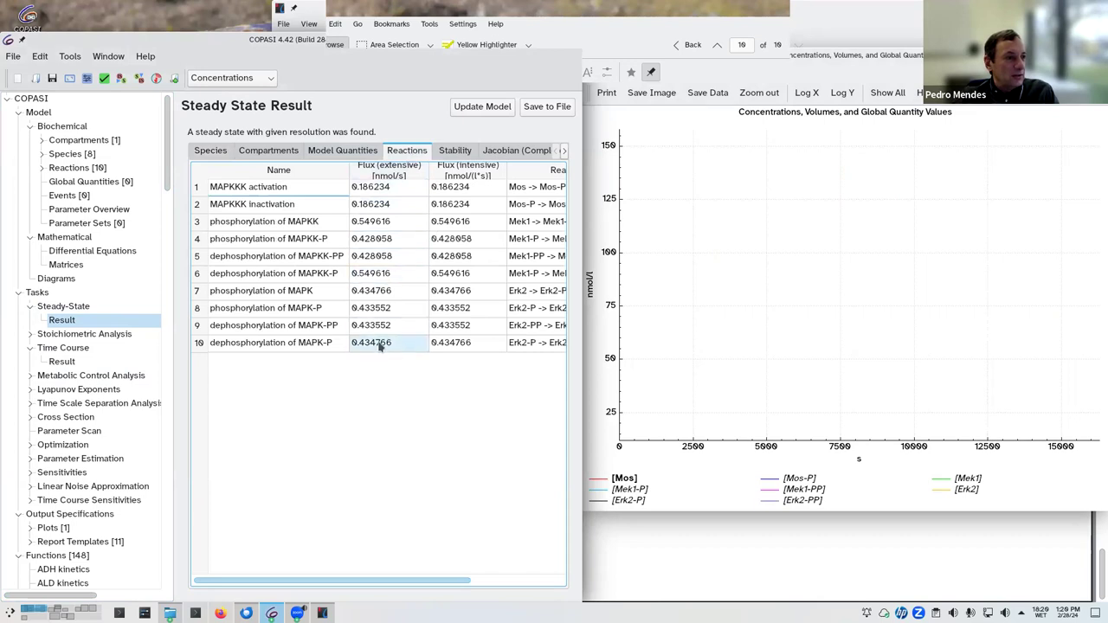
{"action": "left_click", "coordinate": [200, 150]}
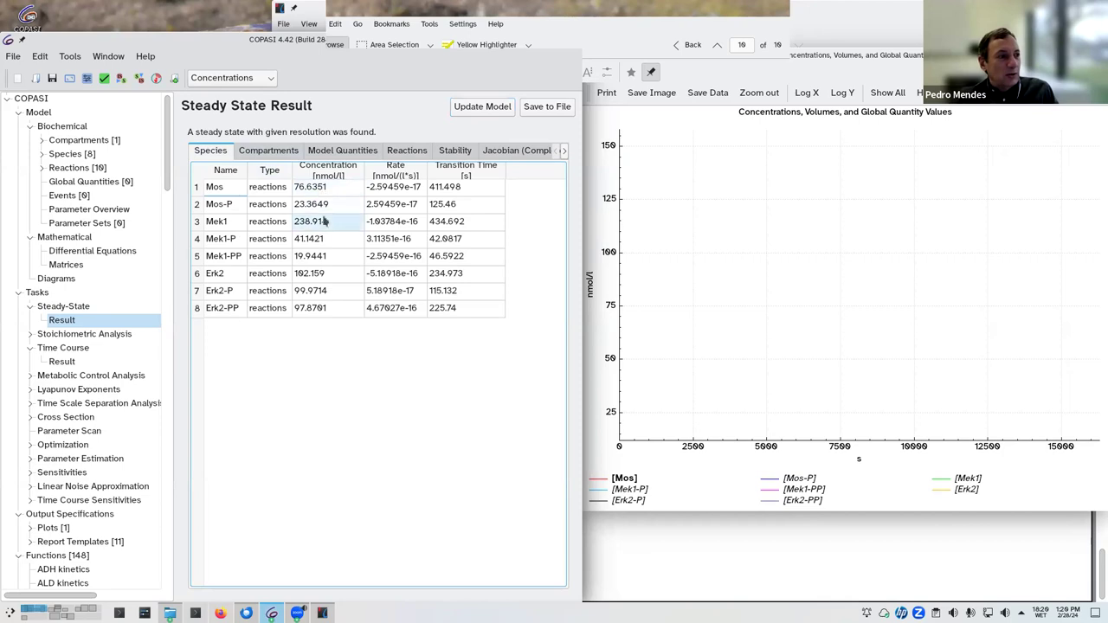
Step: Update the model with the steady-state values, check the species' initial concentrations and rerun the time course
{"action": "left_click", "coordinate": [471, 111]}
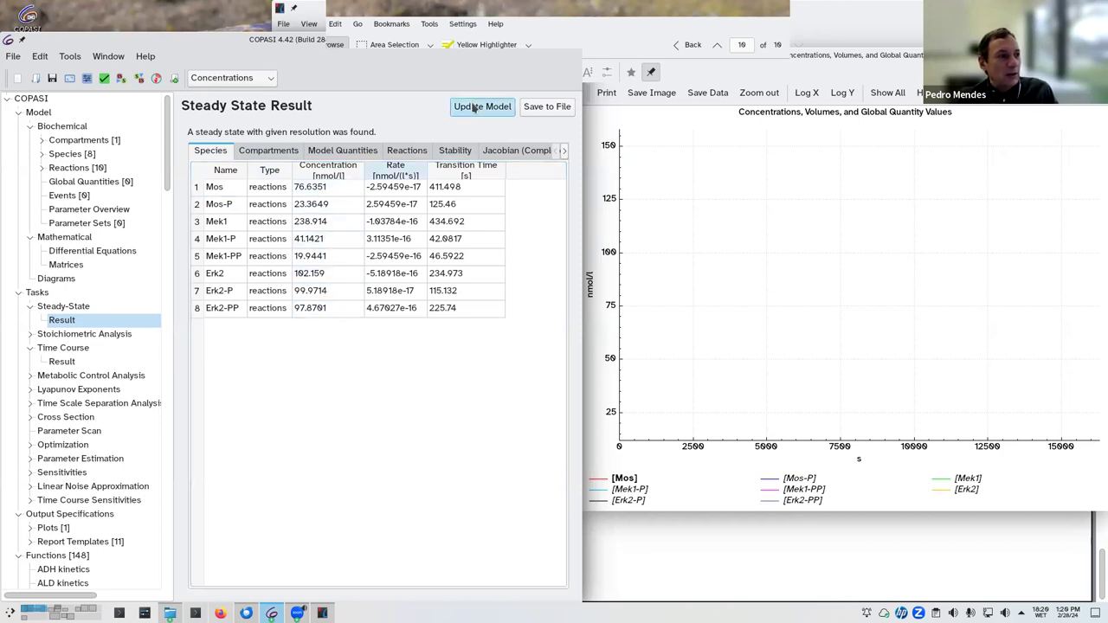
{"action": "left_click", "coordinate": [62, 154]}
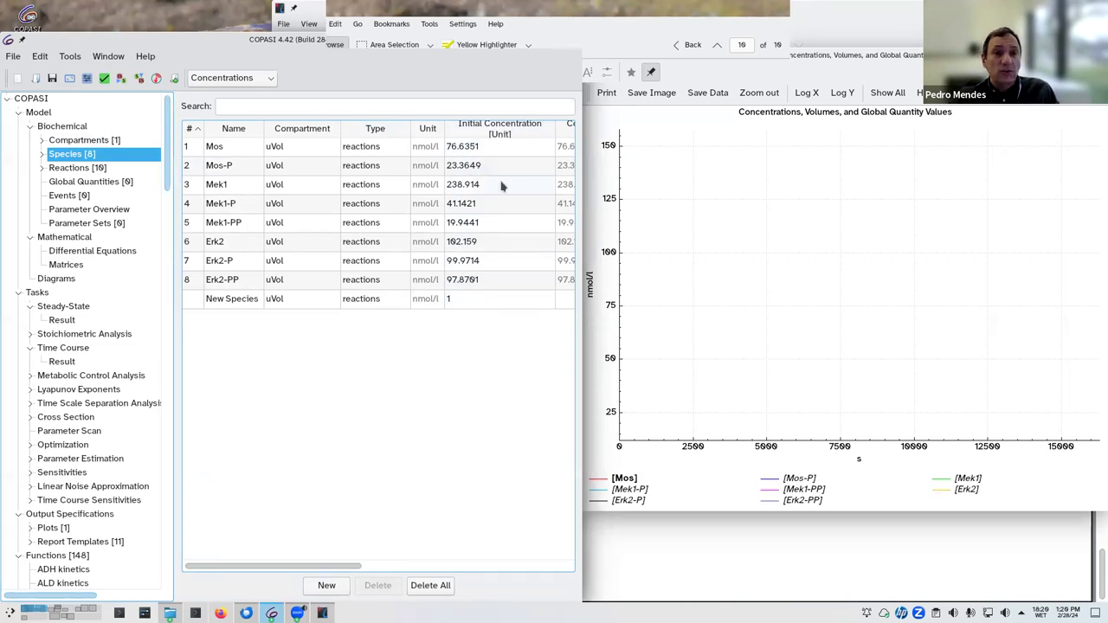
{"action": "left_click", "coordinate": [69, 350]}
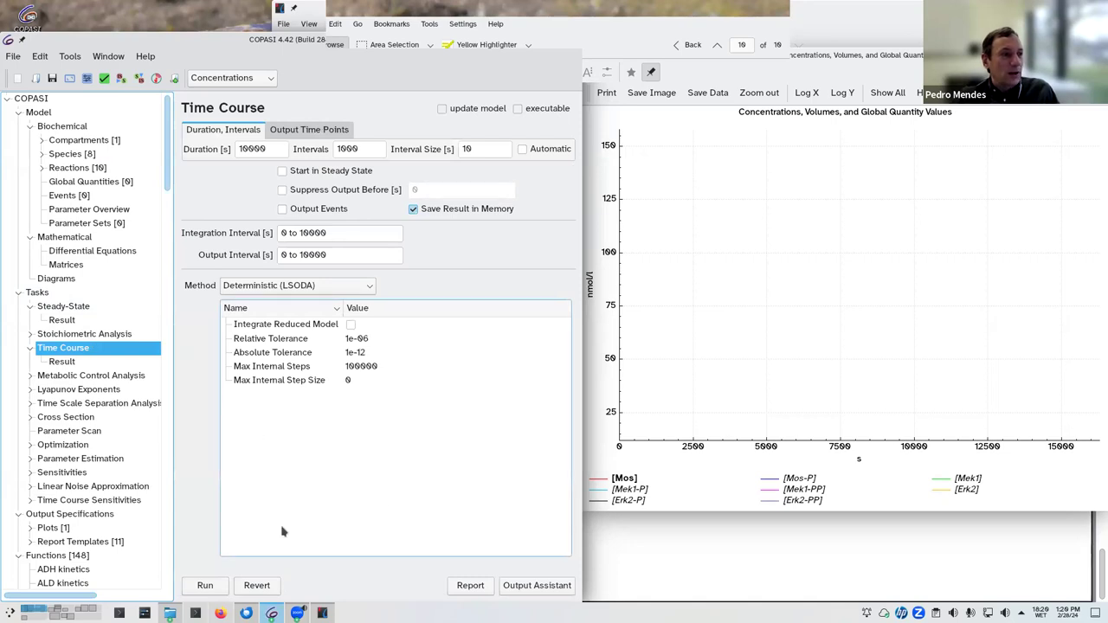
{"action": "left_click", "coordinate": [207, 585]}
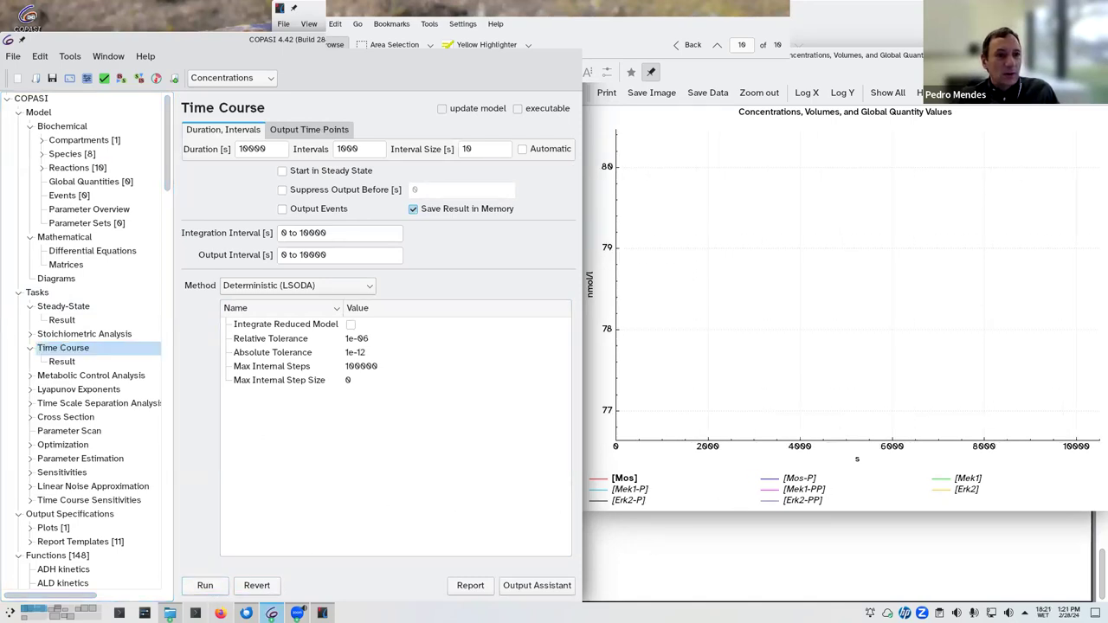
Step: Show all curves in the time course plot and review the stability summary in the steady-state result
{"action": "left_click", "coordinate": [888, 93]}
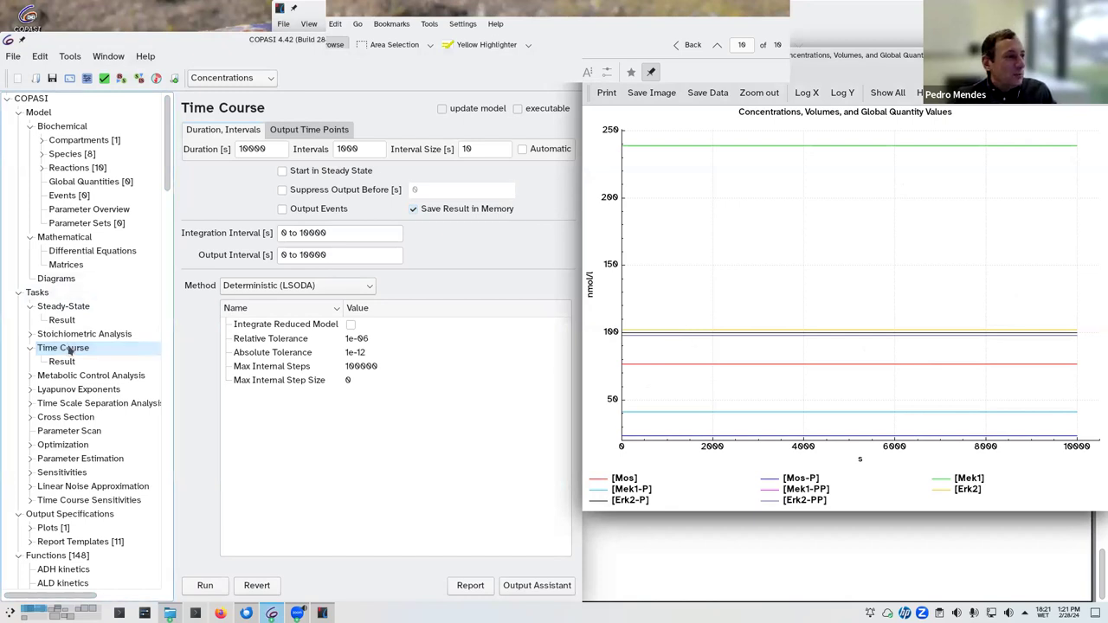
{"action": "left_click", "coordinate": [61, 320]}
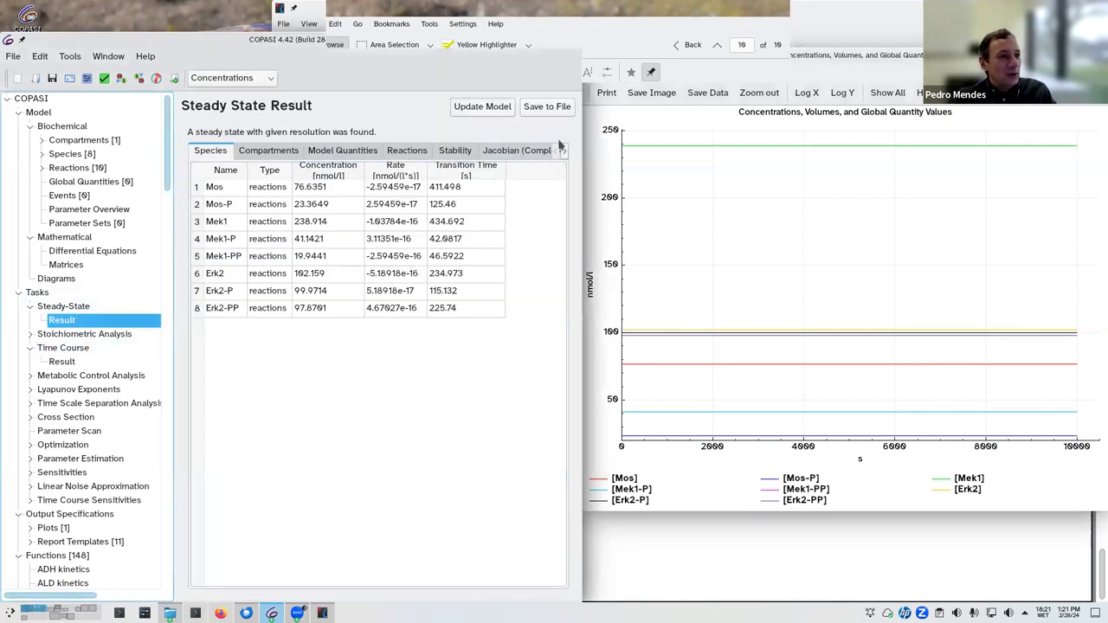
{"action": "left_click", "coordinate": [448, 152]}
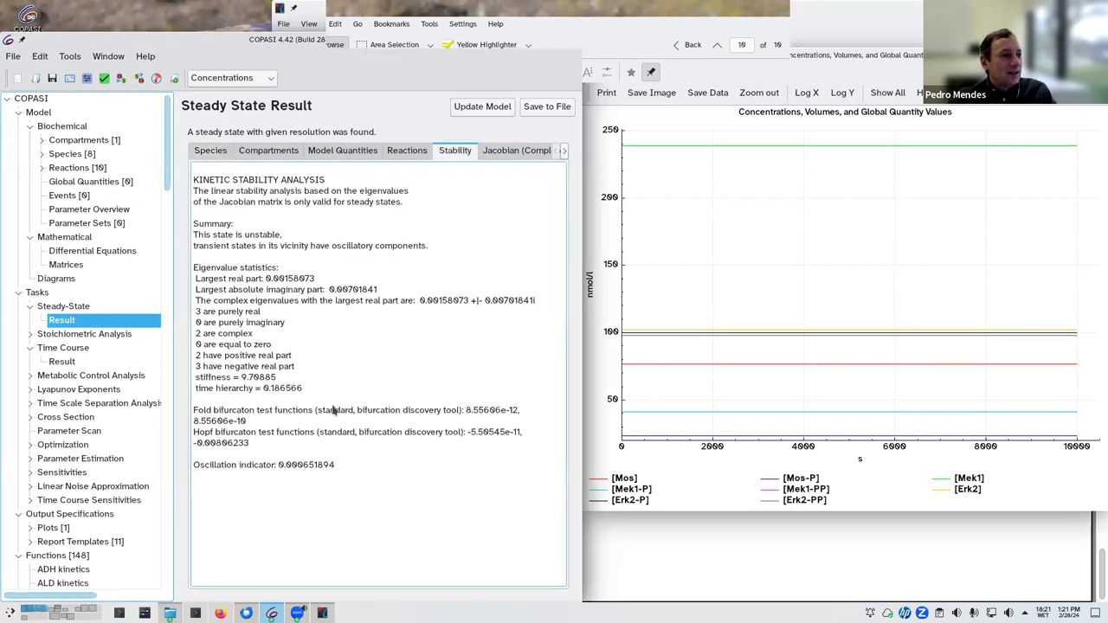
{"action": "left_click_drag", "start_coordinate": [291, 238], "coordinate": [192, 236]}
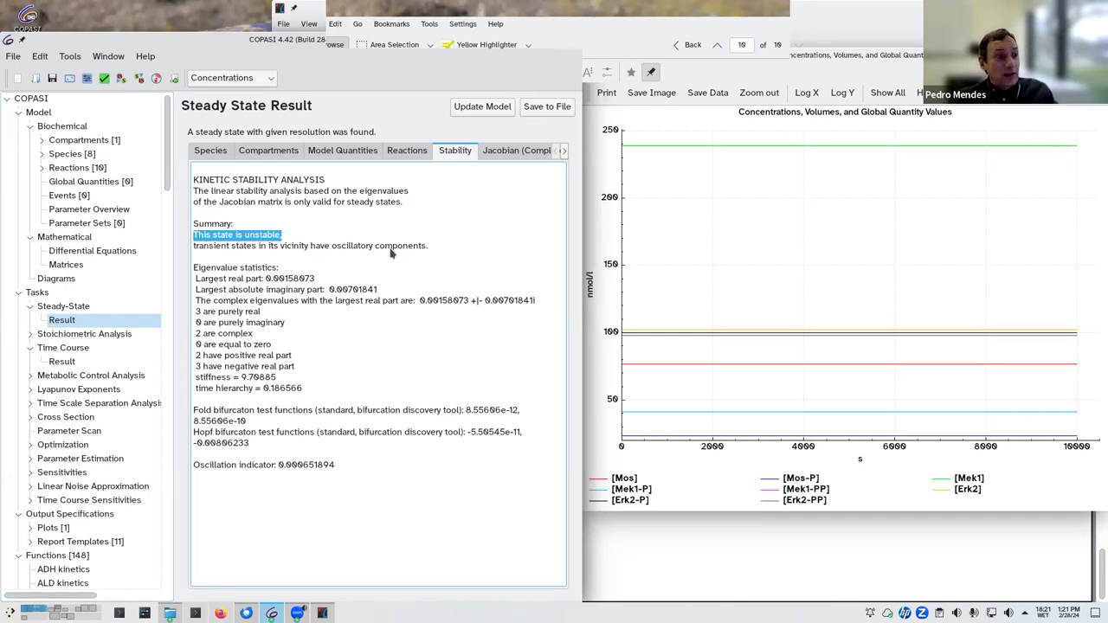
{"action": "left_click_drag", "start_coordinate": [427, 247], "coordinate": [305, 249]}
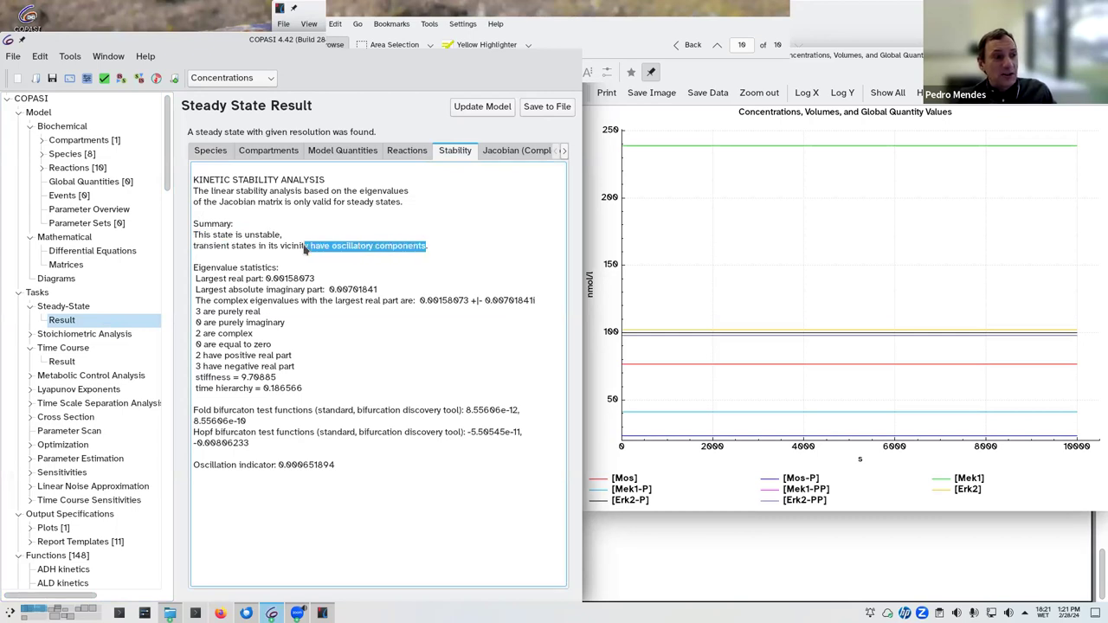
{"action": "left_click", "coordinate": [389, 257]}
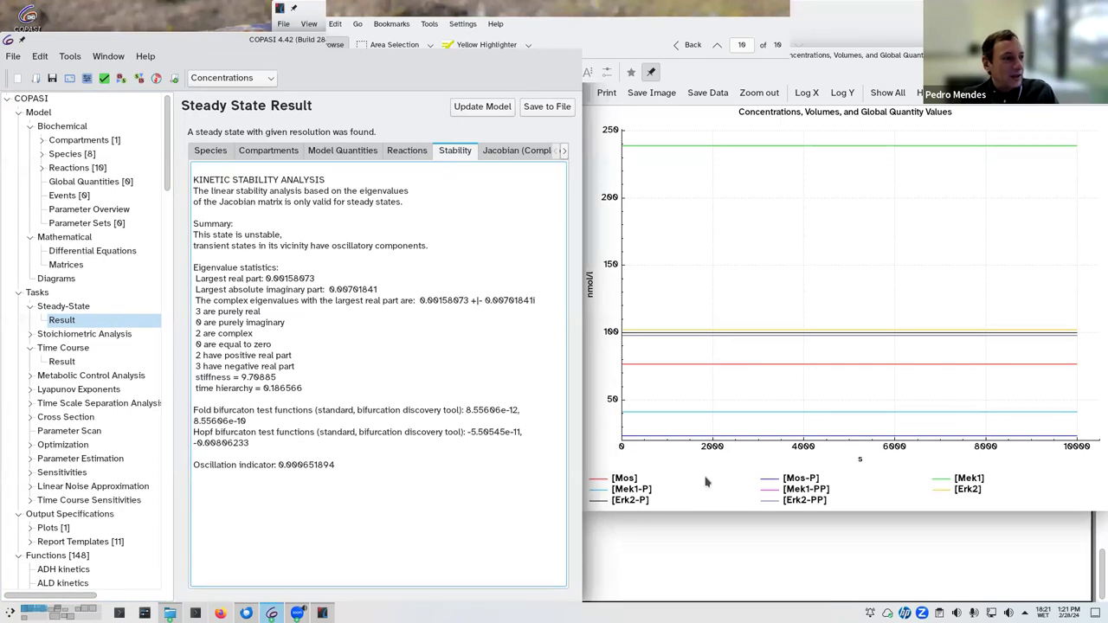
Step: Create a new event in the model with the trigger expression Time > 2000
{"action": "left_click", "coordinate": [60, 197]}
{"action": "double_click", "coordinate": [204, 149]}
{"action": "left_click", "coordinate": [563, 149]}
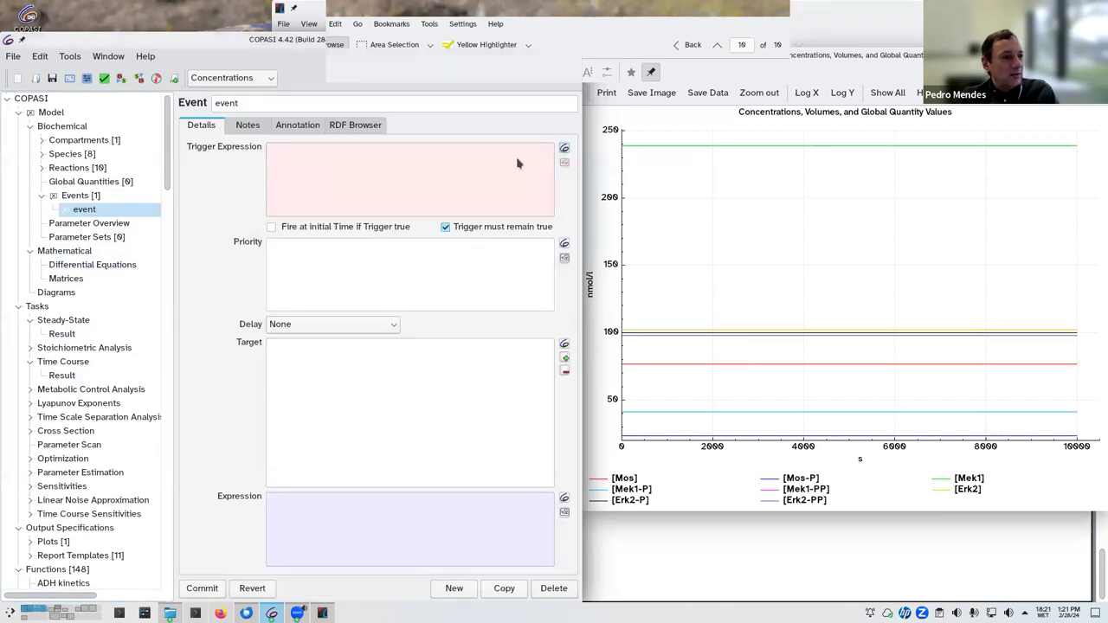
{"action": "left_click", "coordinate": [208, 263]}
{"action": "left_click", "coordinate": [234, 293]}
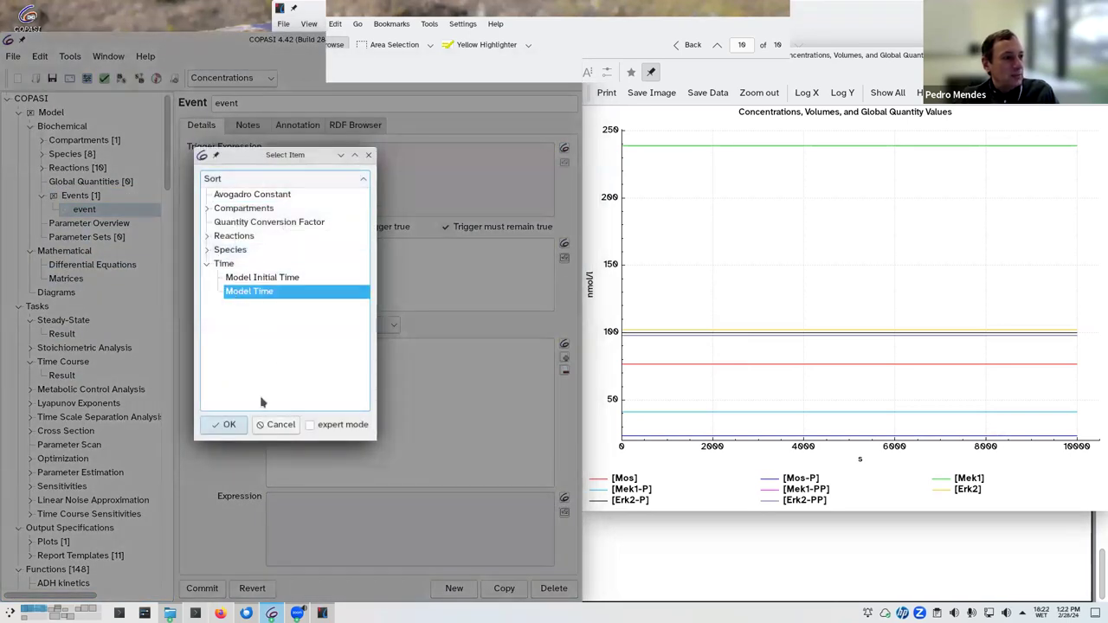
{"action": "left_click", "coordinate": [224, 424]}
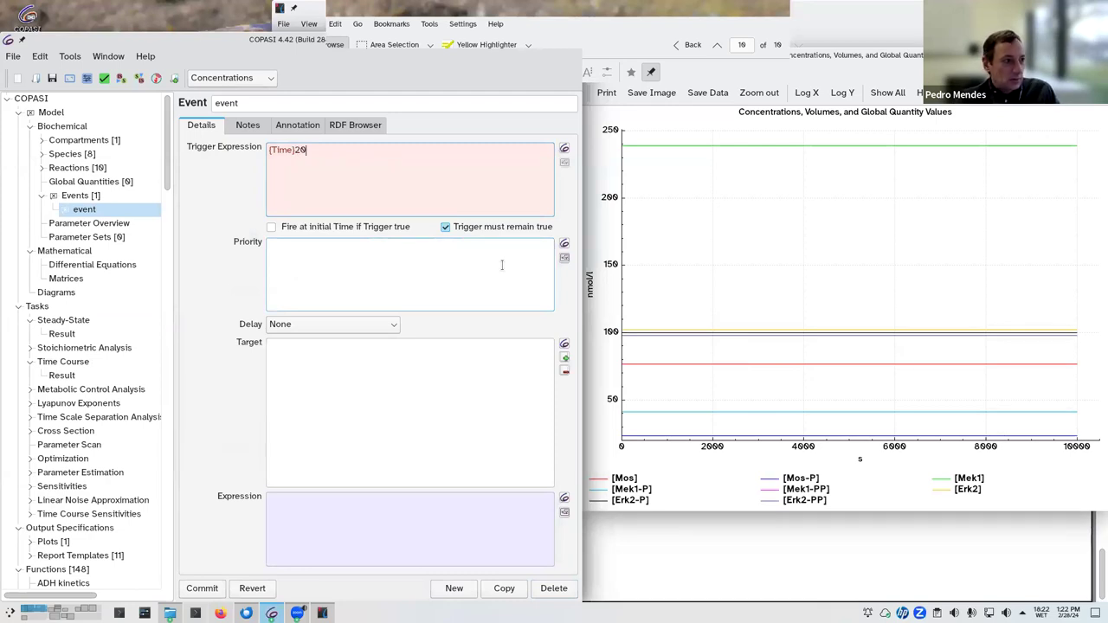
{"action": "key", "text": "Left"}
{"action": "key", "text": "Left"}
{"action": "type", "text": ">"}
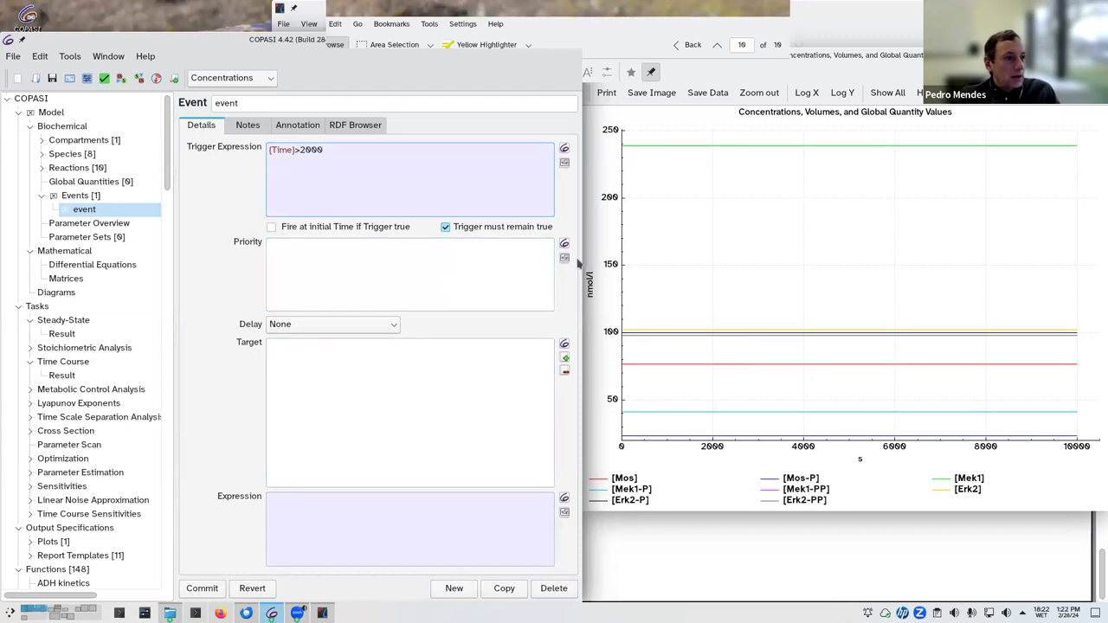
Step: Set the transient concentration of Erk2 as the event's target
{"action": "left_click", "coordinate": [564, 343]}
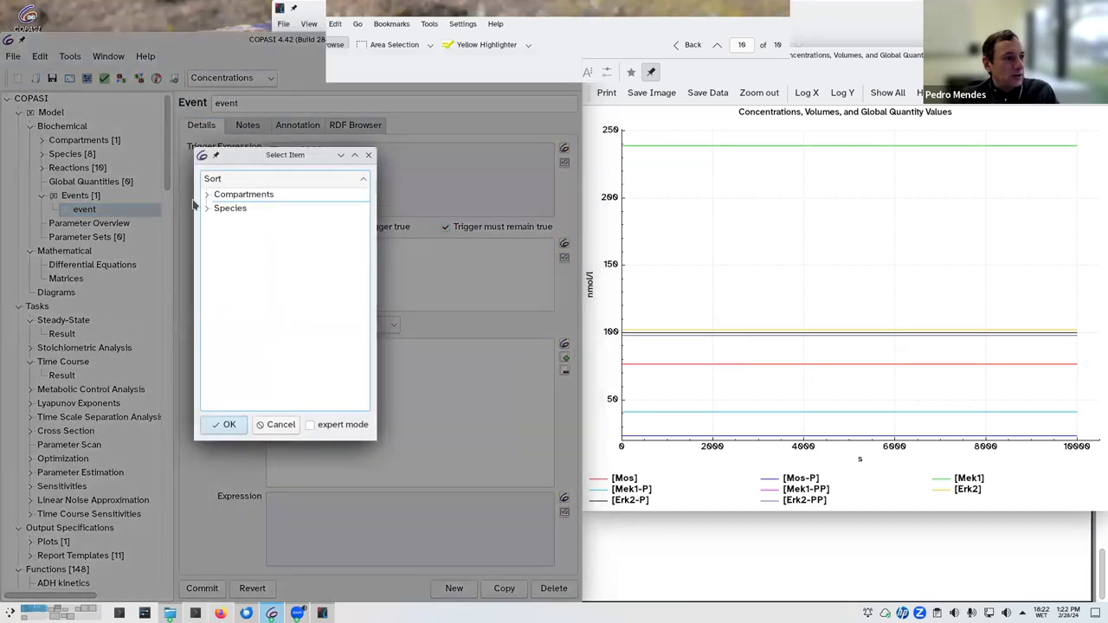
{"action": "left_click", "coordinate": [206, 209]}
{"action": "left_click", "coordinate": [218, 224]}
{"action": "left_click", "coordinate": [246, 263]}
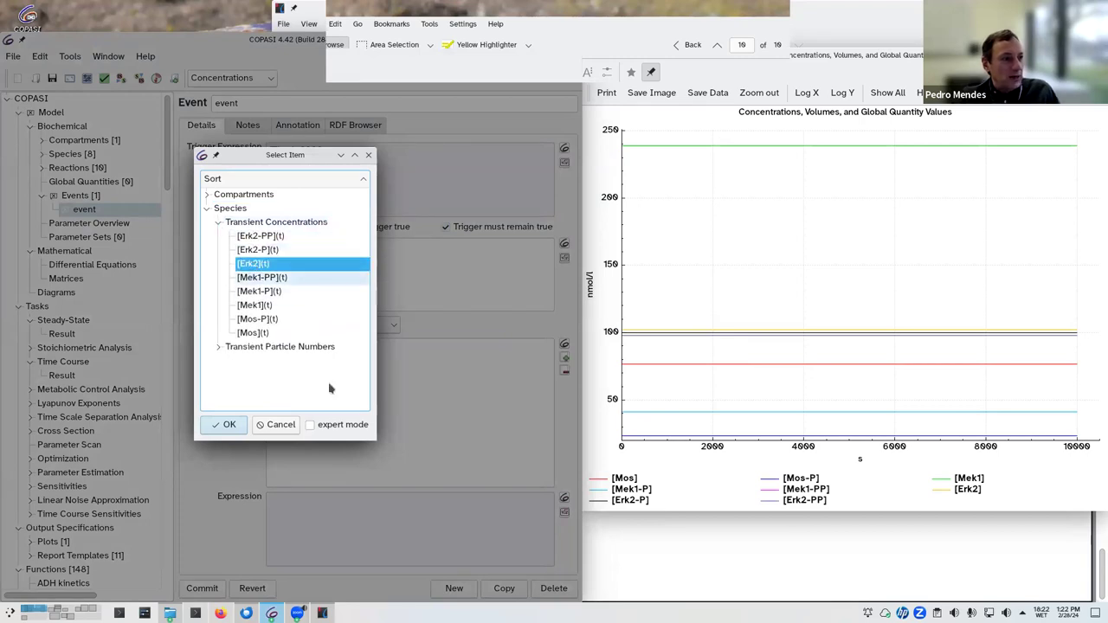
{"action": "left_click", "coordinate": [223, 424]}
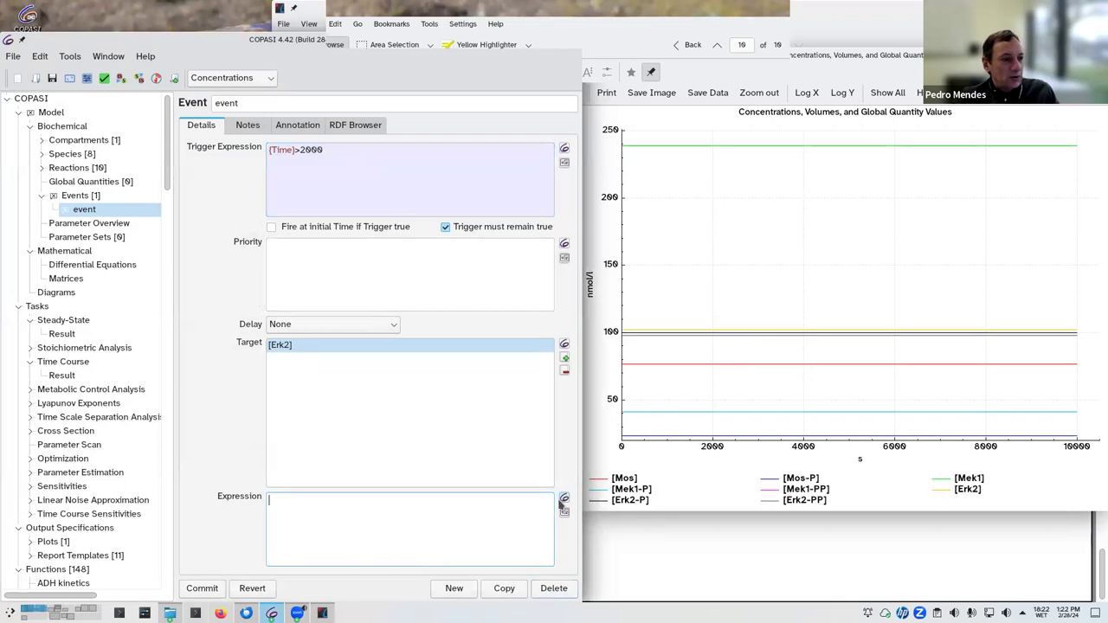
Step: Define the event's target expression as the Erk2 concentration multiplied by 1.01 and commit the event
{"action": "left_click", "coordinate": [563, 497]}
{"action": "left_click", "coordinate": [207, 251]}
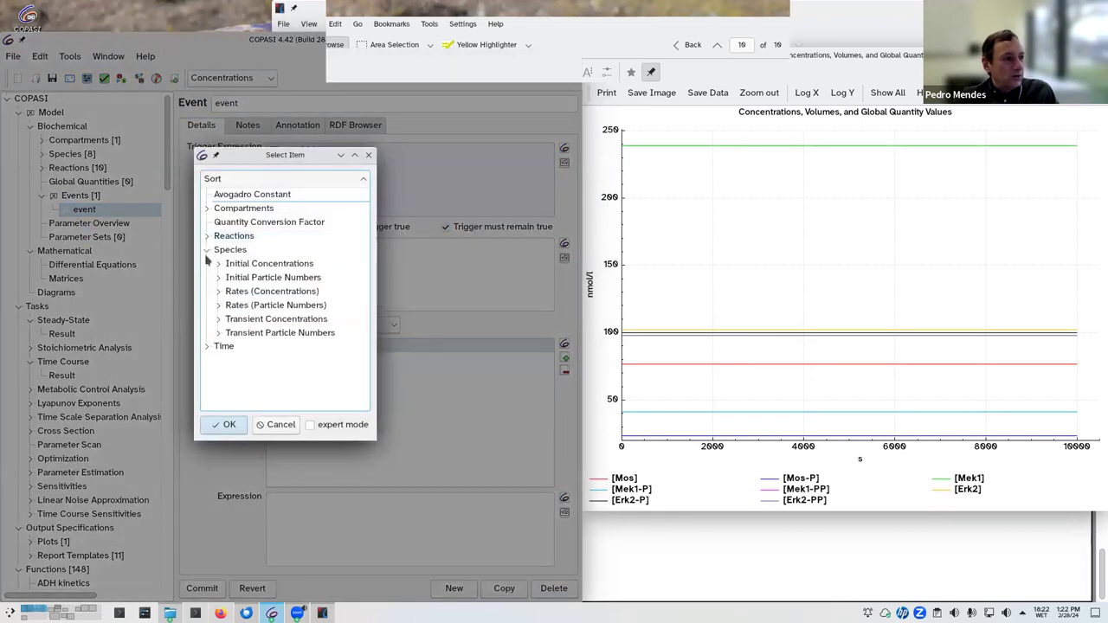
{"action": "left_click", "coordinate": [218, 319]}
{"action": "left_click", "coordinate": [219, 319]}
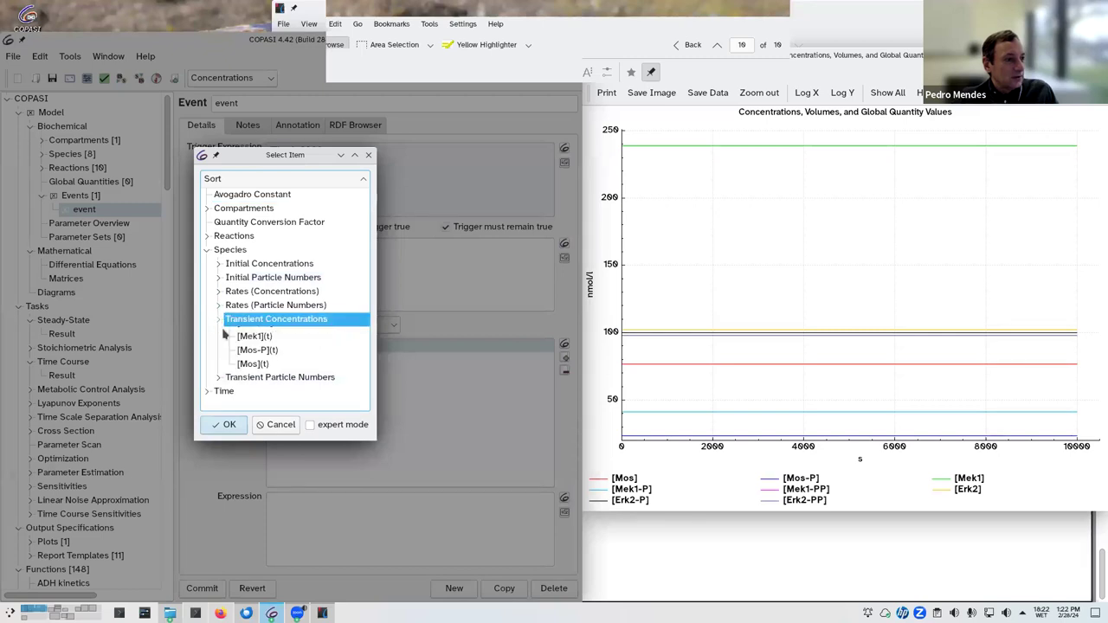
{"action": "left_click", "coordinate": [248, 360]}
{"action": "left_click", "coordinate": [226, 425]}
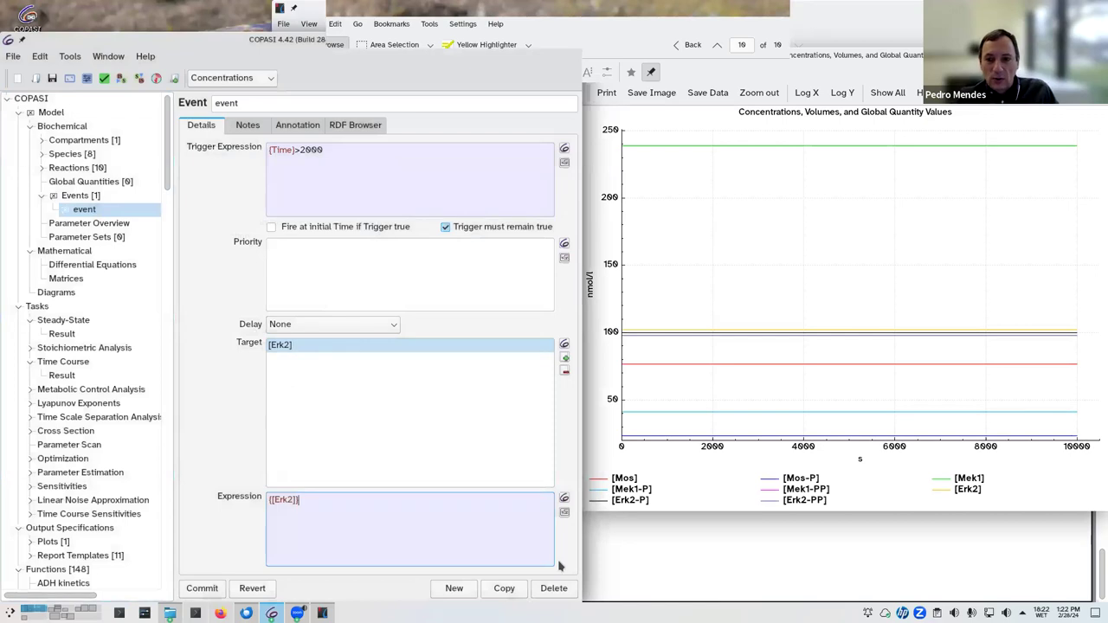
{"action": "type", "text": "*1.01"}
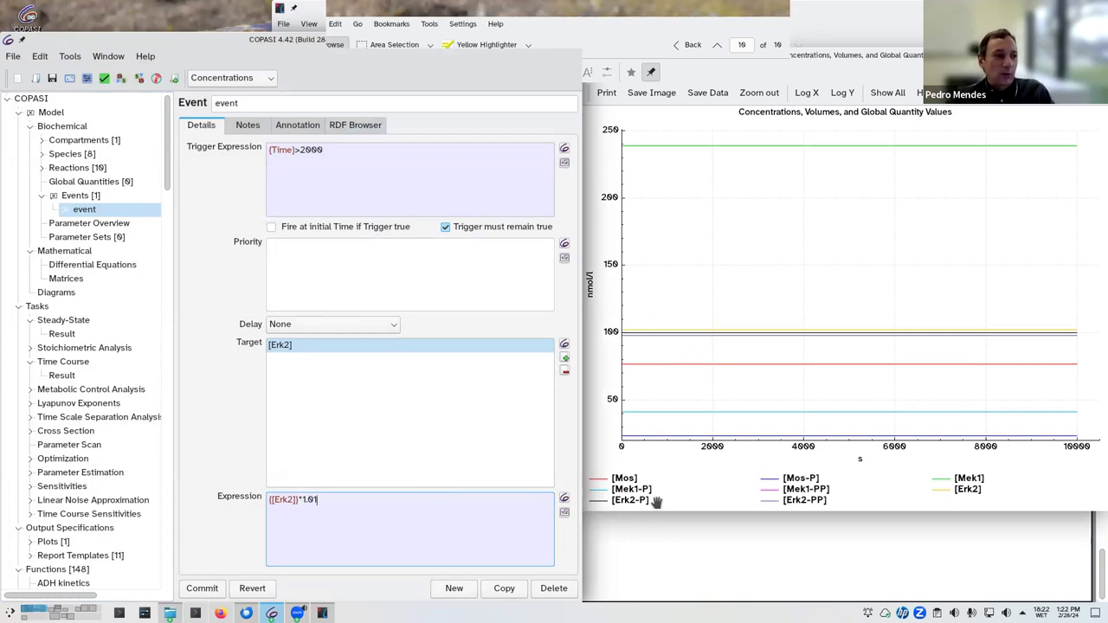
{"action": "left_click", "coordinate": [201, 588]}
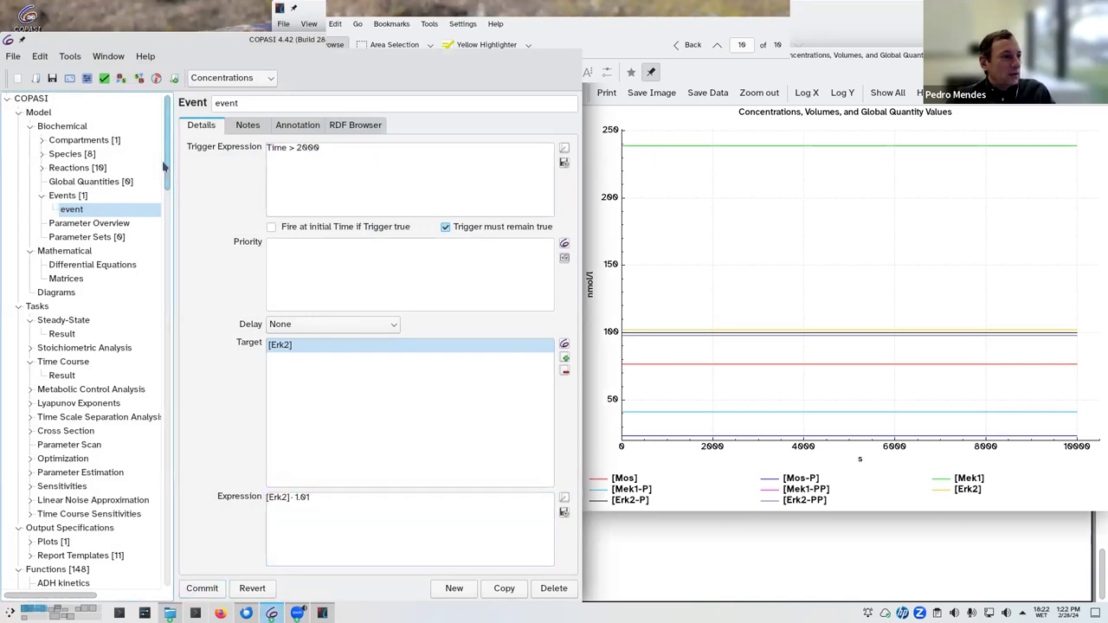
Step: Rerun the time course with the event and display only the Erk2 curve in the plot
{"action": "left_click", "coordinate": [64, 363]}
{"action": "left_click", "coordinate": [205, 585]}
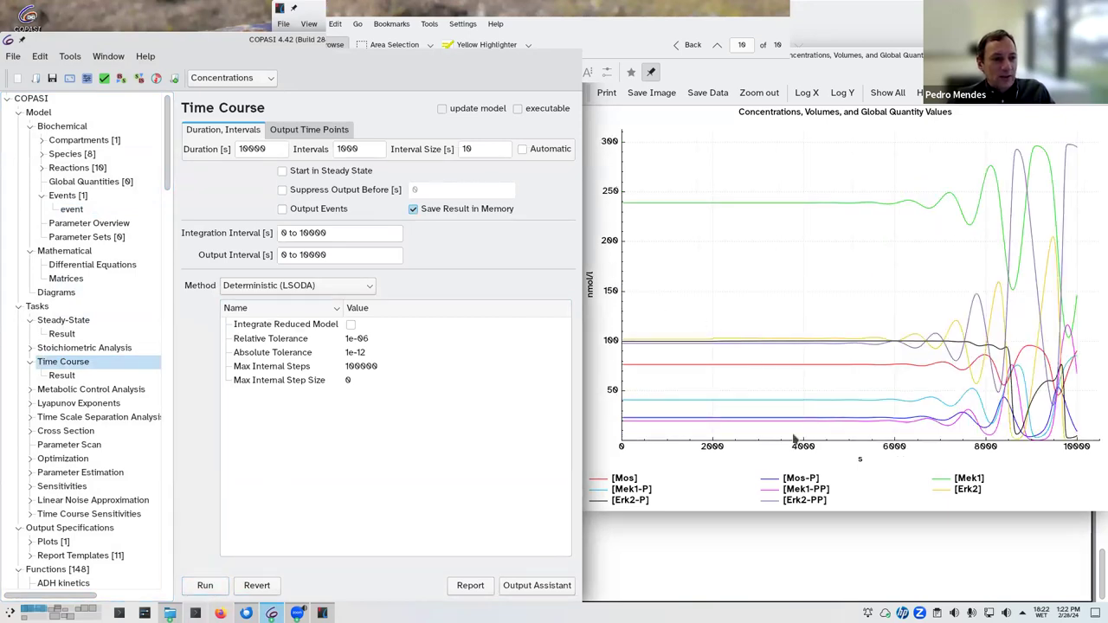
{"action": "left_click", "coordinate": [917, 93]}
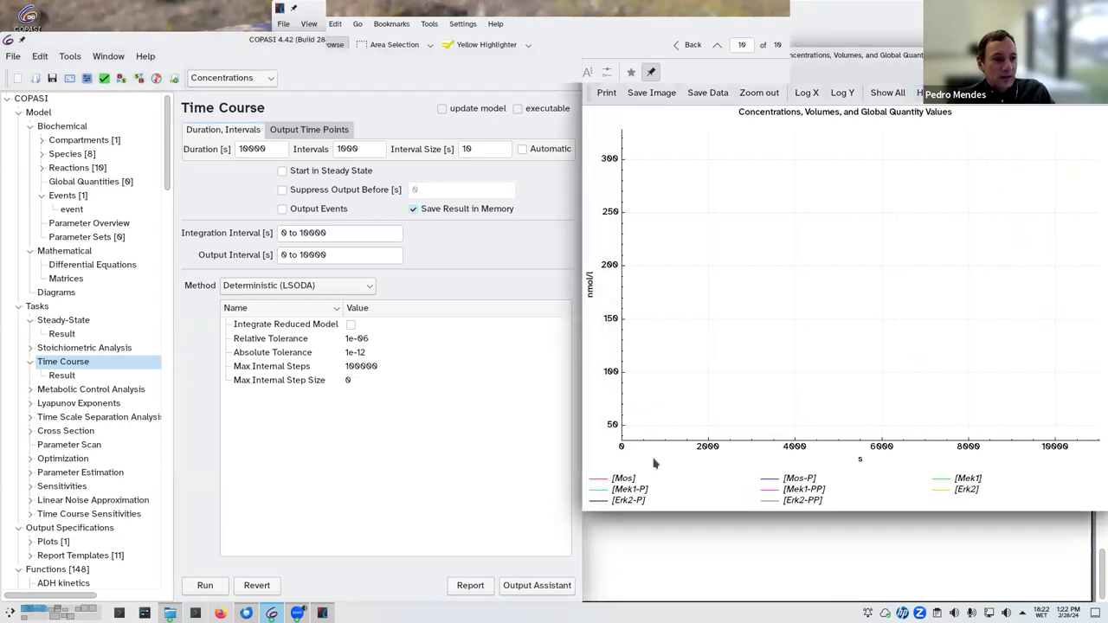
{"action": "left_click", "coordinate": [970, 490]}
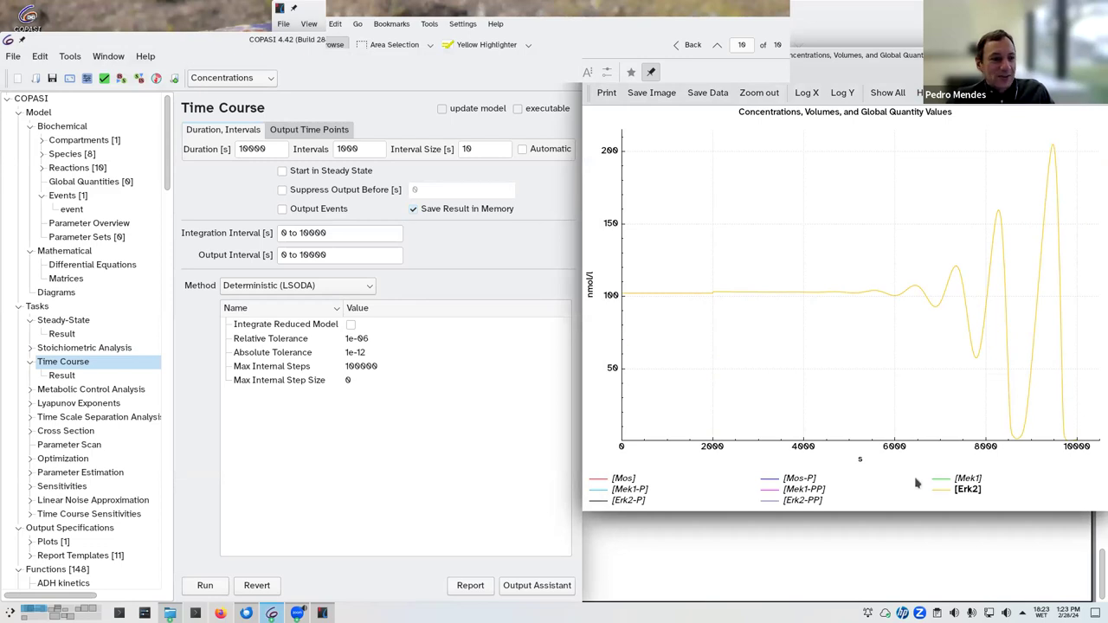
Step: Examine the other species' responses by adding Mek1, Erk2-PP, Mek1-PP, Mos-P, Mos, Mek1-P and Erk2-P back to the plot
{"action": "left_click", "coordinate": [966, 479]}
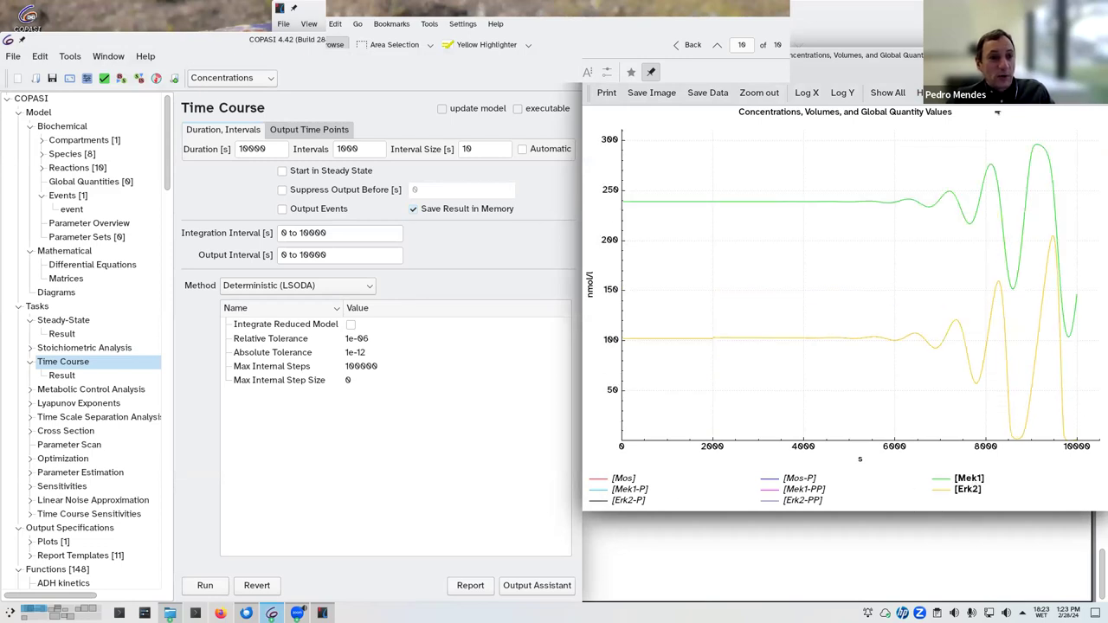
{"action": "left_click", "coordinate": [803, 501]}
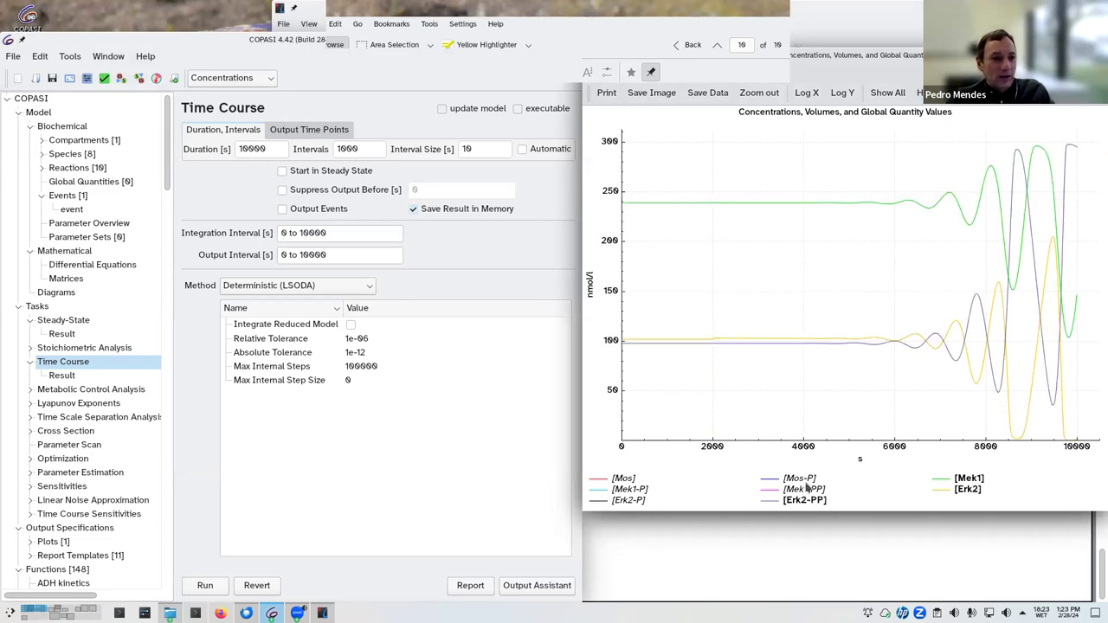
{"action": "left_click", "coordinate": [806, 490]}
{"action": "left_click", "coordinate": [803, 479]}
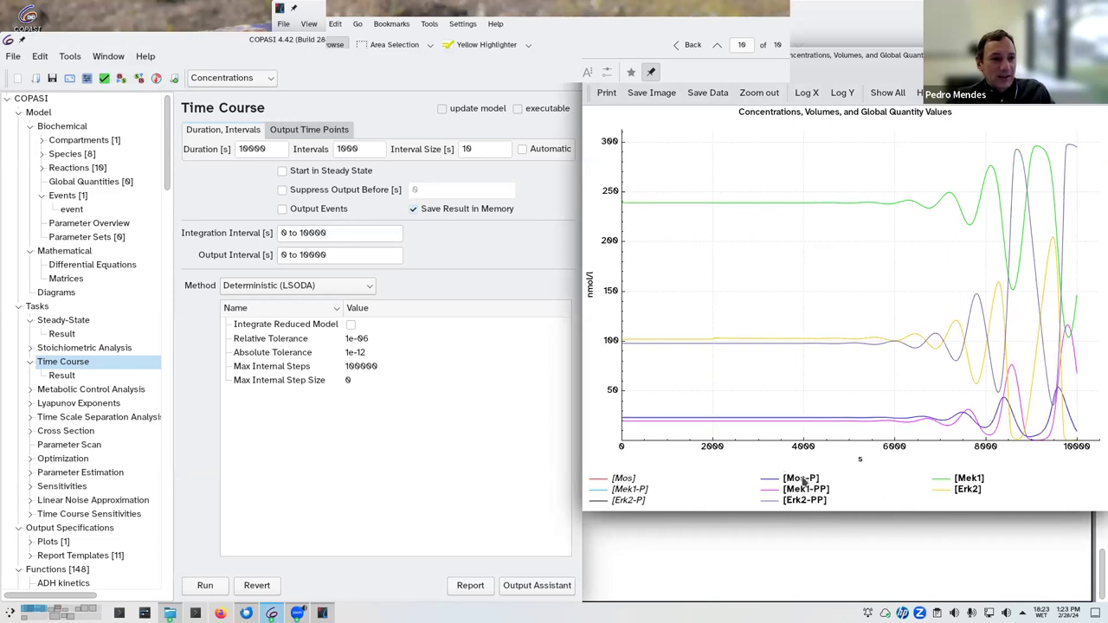
{"action": "left_click", "coordinate": [616, 479]}
{"action": "left_click", "coordinate": [625, 489]}
{"action": "left_click", "coordinate": [628, 501]}
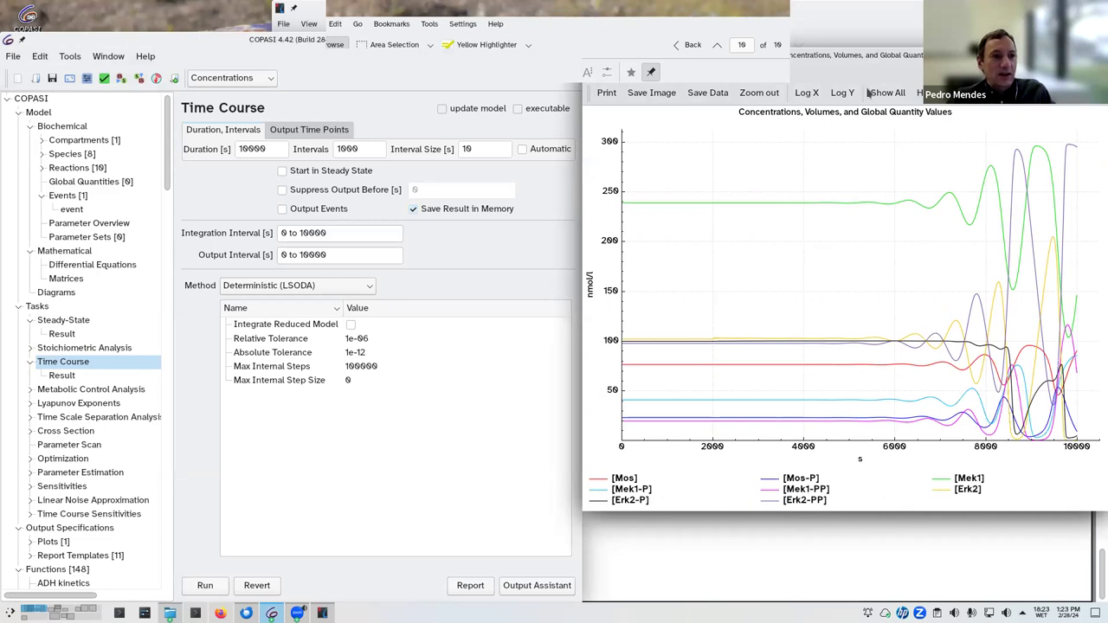
Step: Replace the event's Erk2 target with the transient concentration of Mek1
{"action": "left_click", "coordinate": [72, 210]}
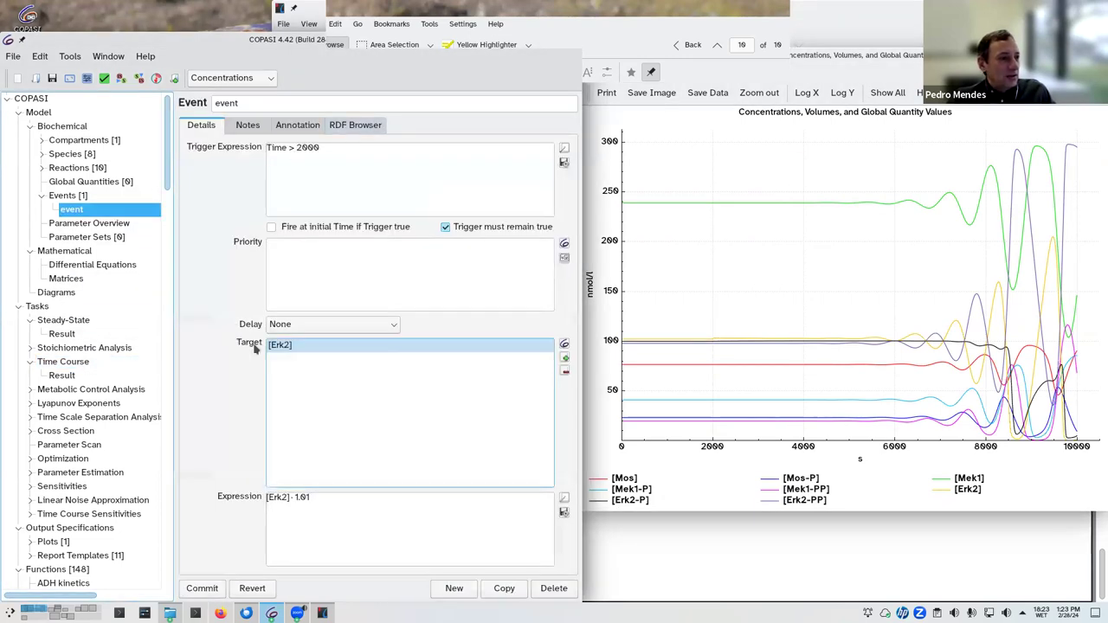
{"action": "left_click", "coordinate": [564, 372]}
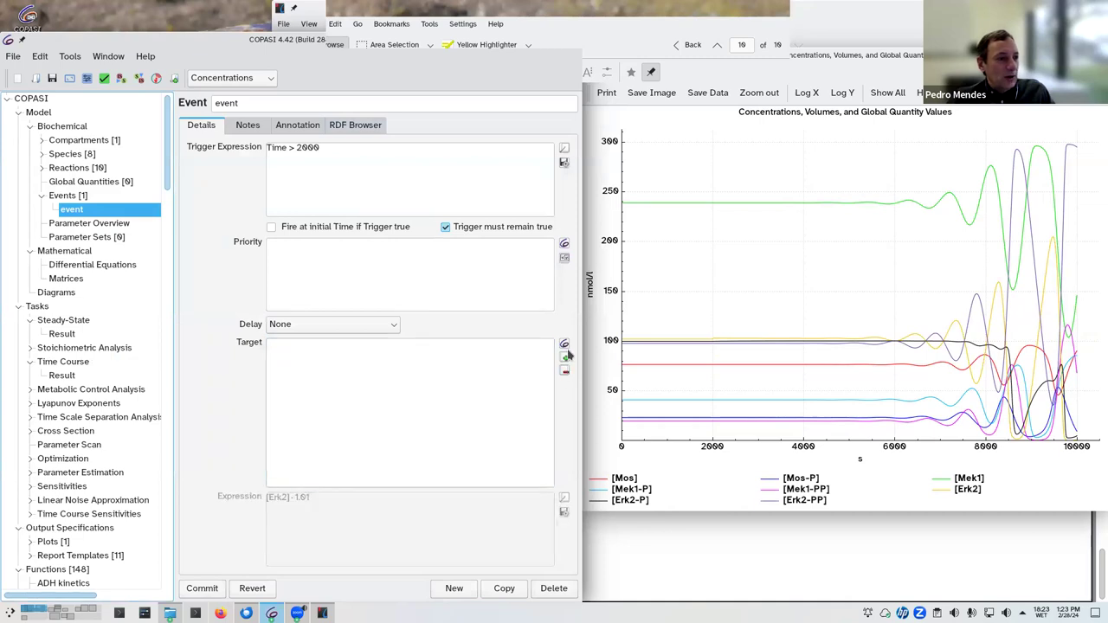
{"action": "left_click", "coordinate": [564, 357]}
{"action": "left_click", "coordinate": [210, 208]}
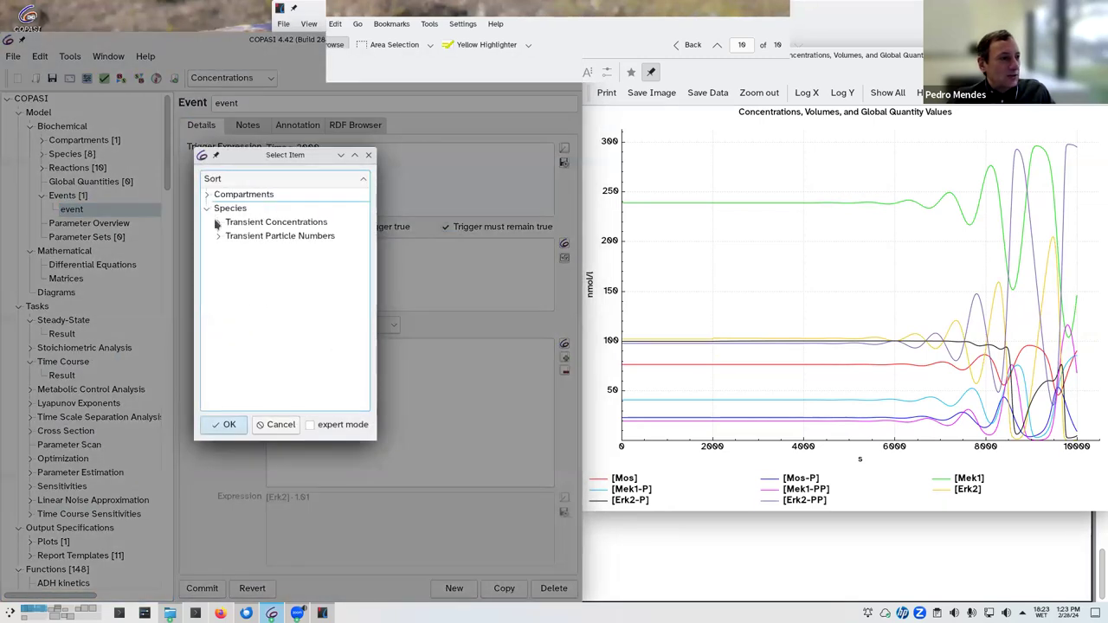
{"action": "left_click", "coordinate": [219, 222]}
{"action": "left_click", "coordinate": [254, 305]}
{"action": "left_click", "coordinate": [224, 425]}
Step: Define the event's target expression as the Mek1 concentration multiplied by 0.99 and commit the event
{"action": "left_click", "coordinate": [328, 504]}
{"action": "left_click", "coordinate": [564, 500]}
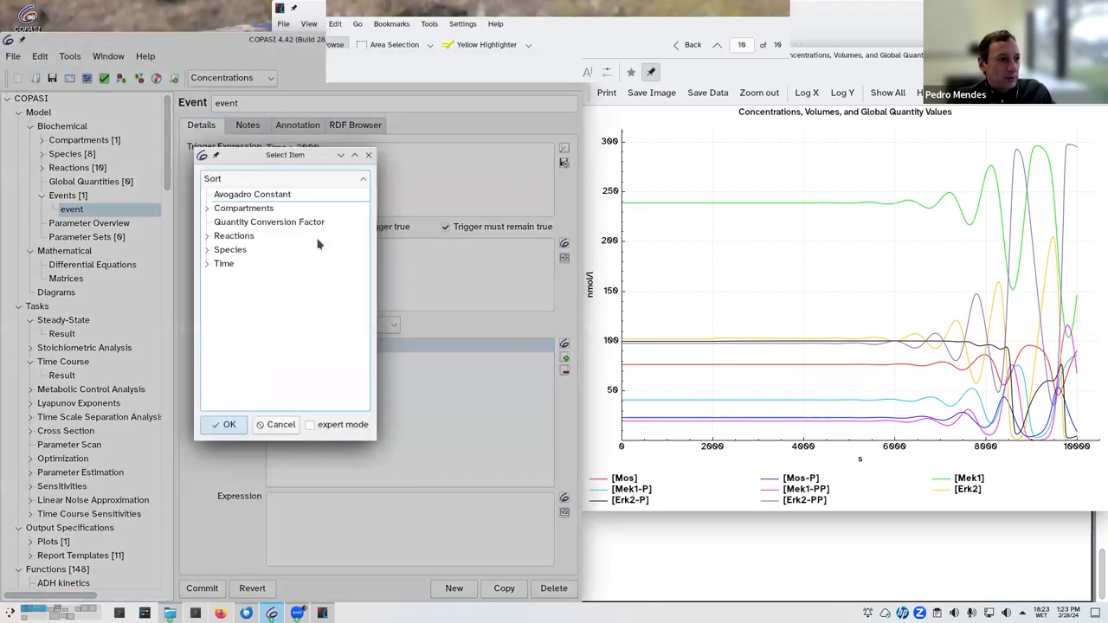
{"action": "left_click", "coordinate": [207, 249]}
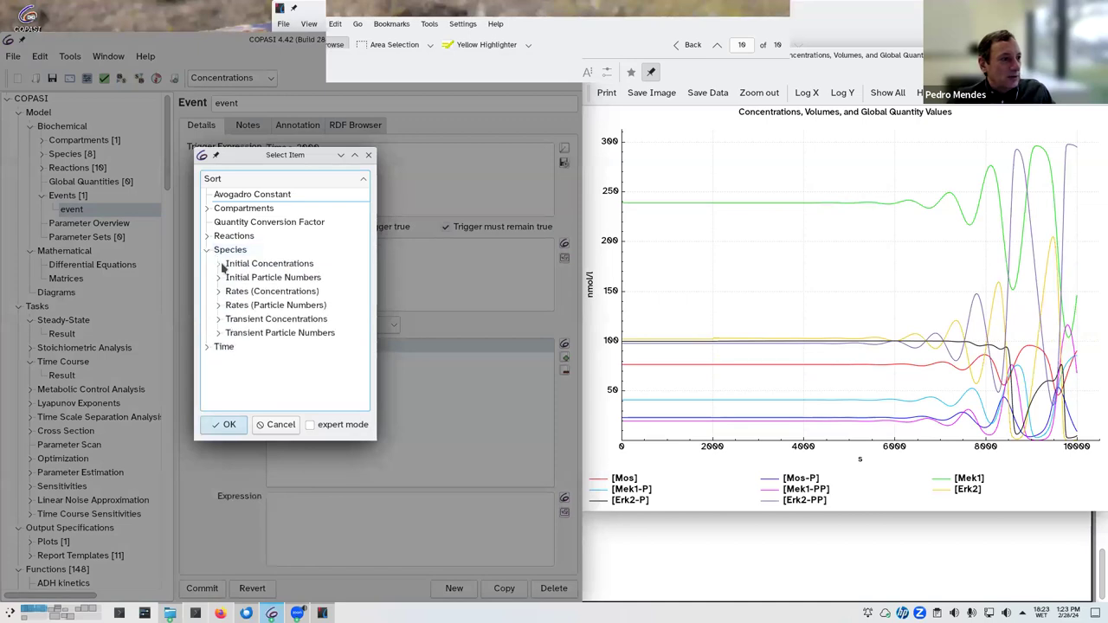
{"action": "left_click", "coordinate": [223, 319]}
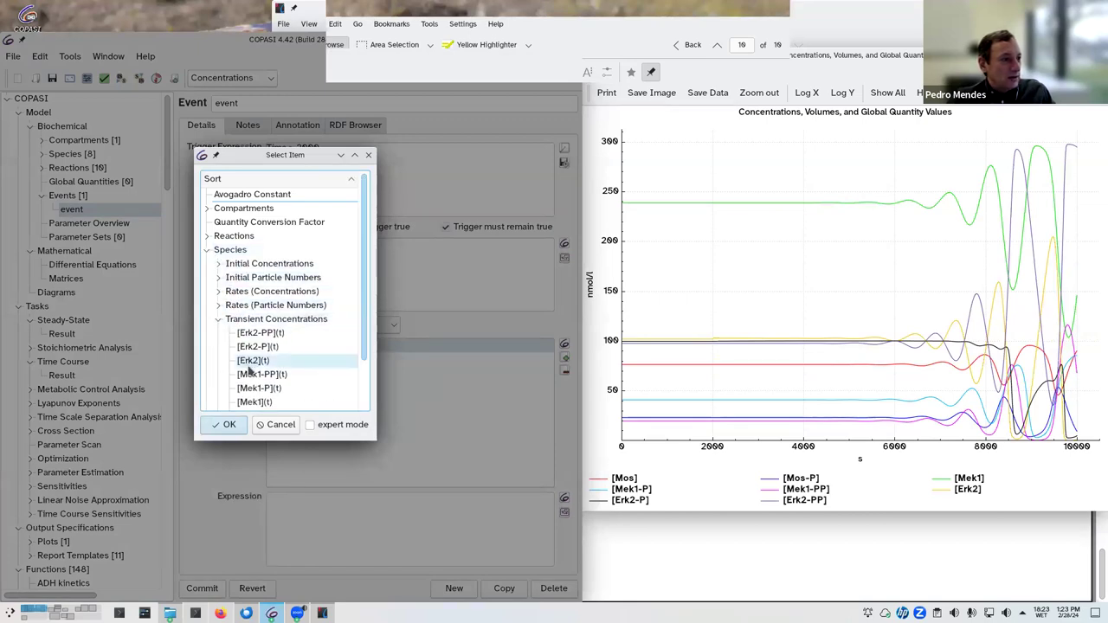
{"action": "left_click", "coordinate": [275, 402]}
{"action": "left_click", "coordinate": [228, 424]}
{"action": "type", "text": "*0"}
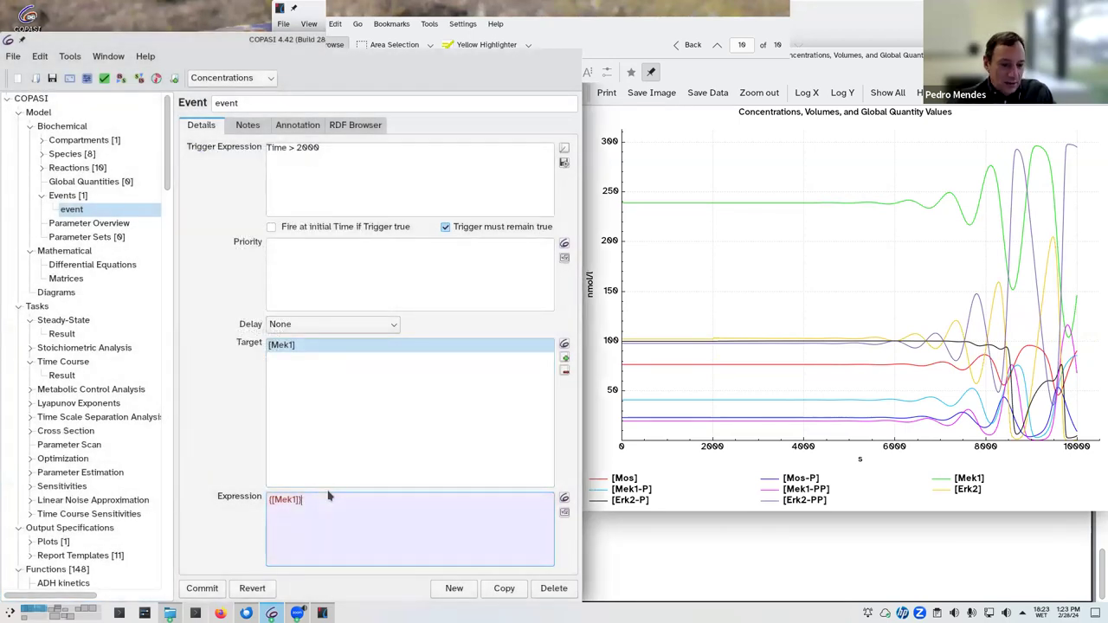
{"action": "type", "text": ".99"}
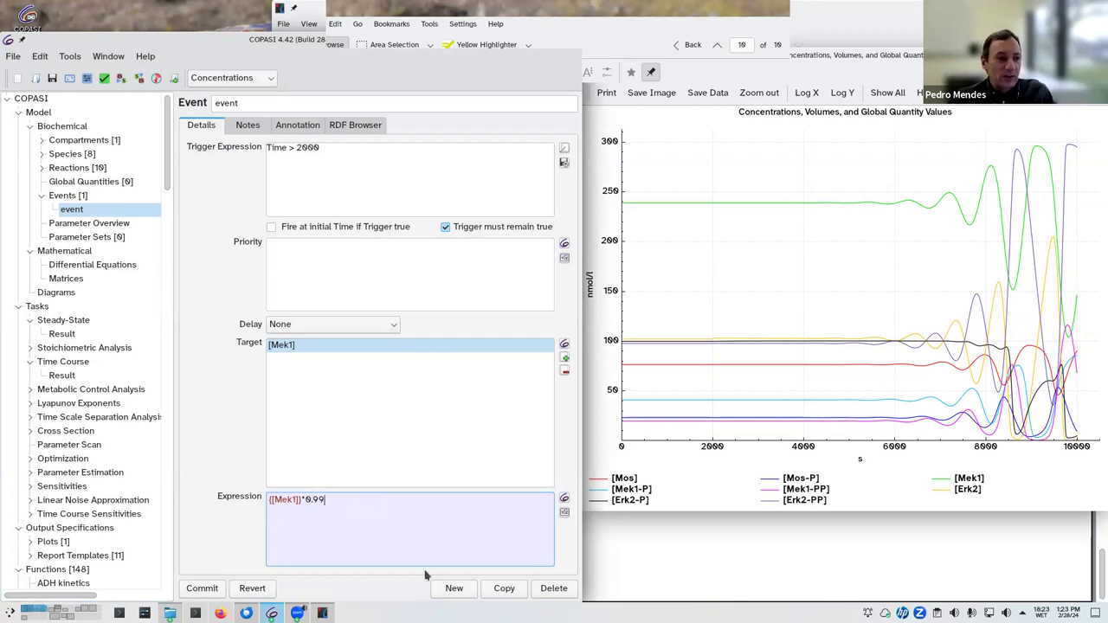
{"action": "left_click", "coordinate": [201, 587]}
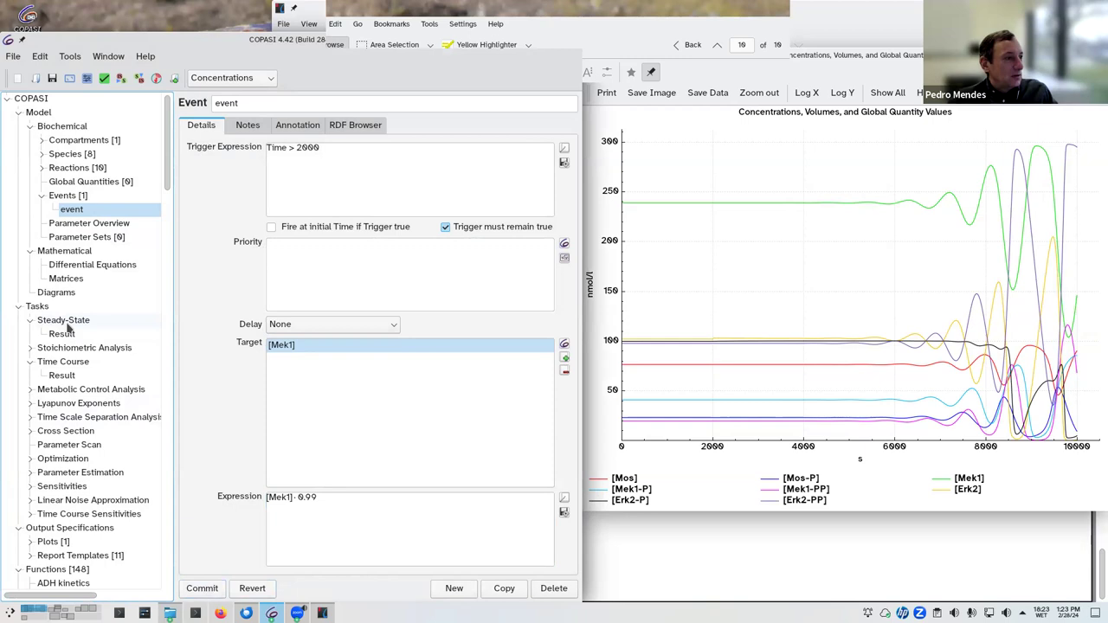
Step: Rerun the 10000 s time course with the event that perturbs the Mek1 concentration
{"action": "left_click", "coordinate": [76, 363]}
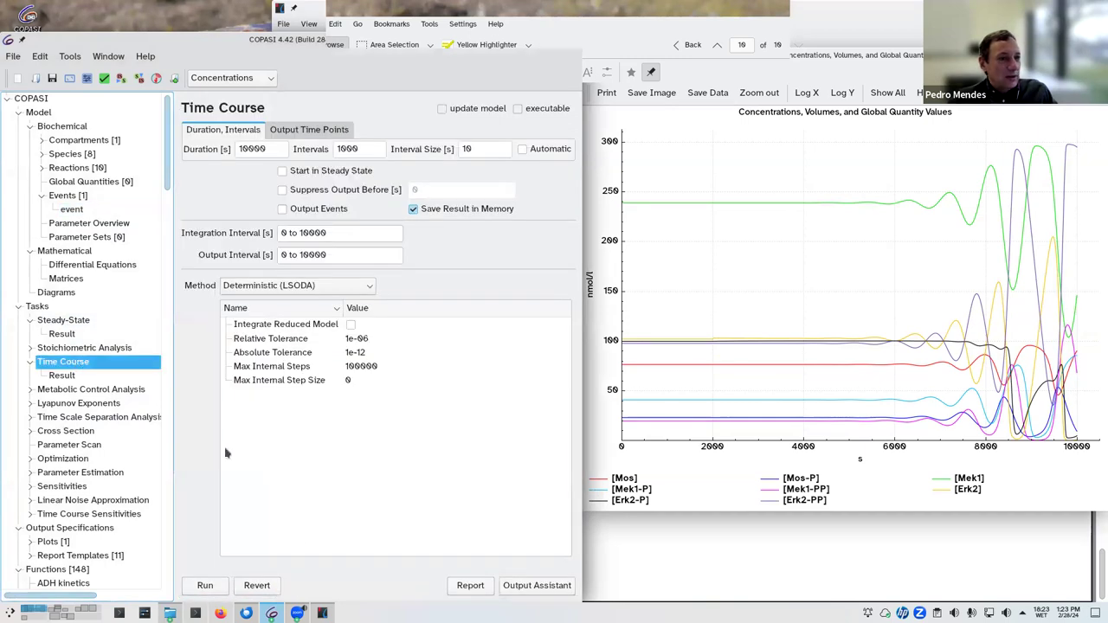
{"action": "left_click", "coordinate": [208, 586]}
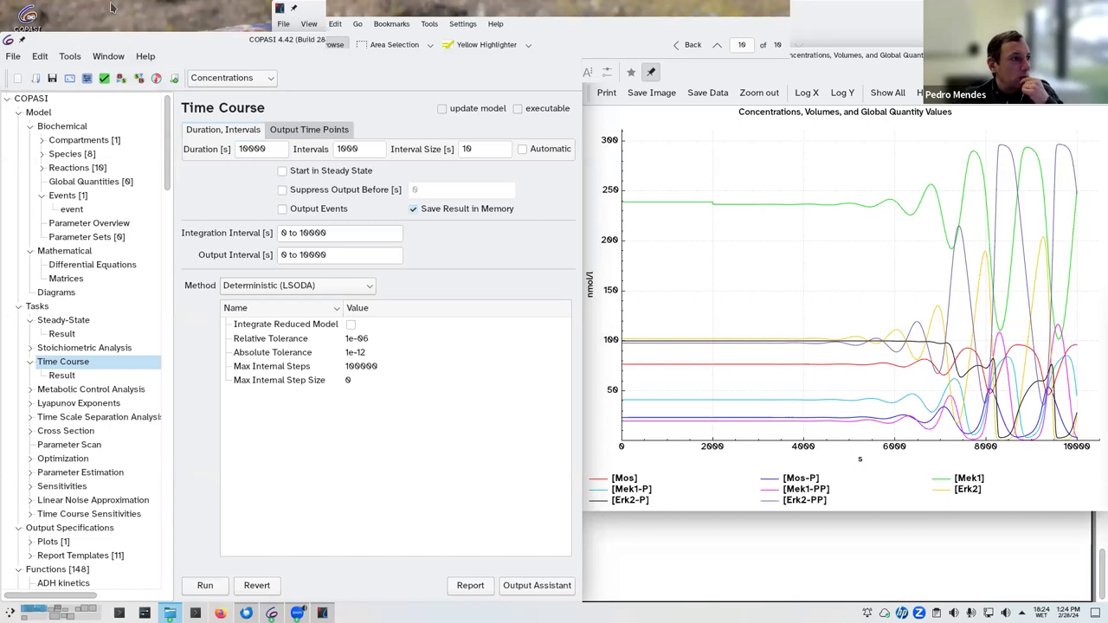
{"action": "left_click_drag", "start_coordinate": [134, 41], "coordinate": [218, 40]}
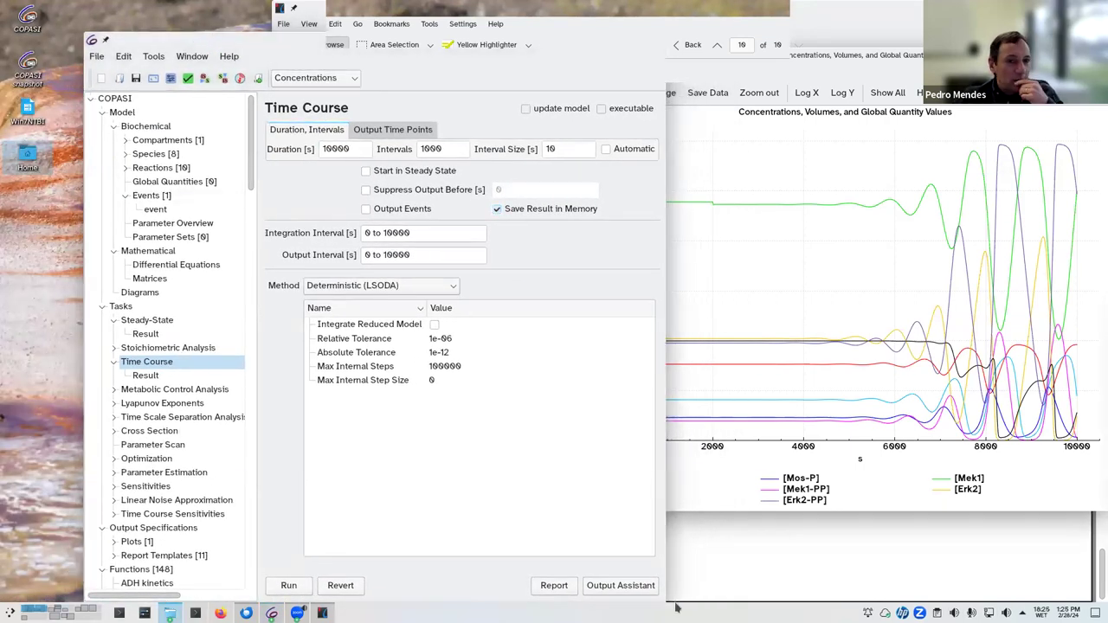
{"action": "left_click", "coordinate": [170, 613]}
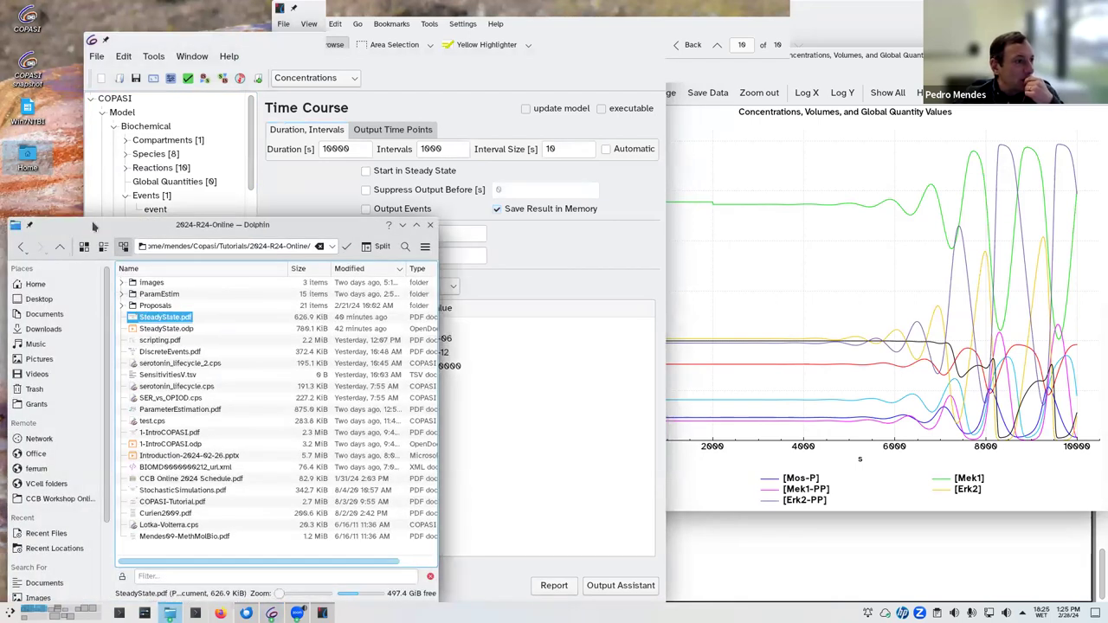
{"action": "left_click_drag", "start_coordinate": [94, 225], "coordinate": [708, 225]}
{"action": "key", "text": "ctrl+q"}
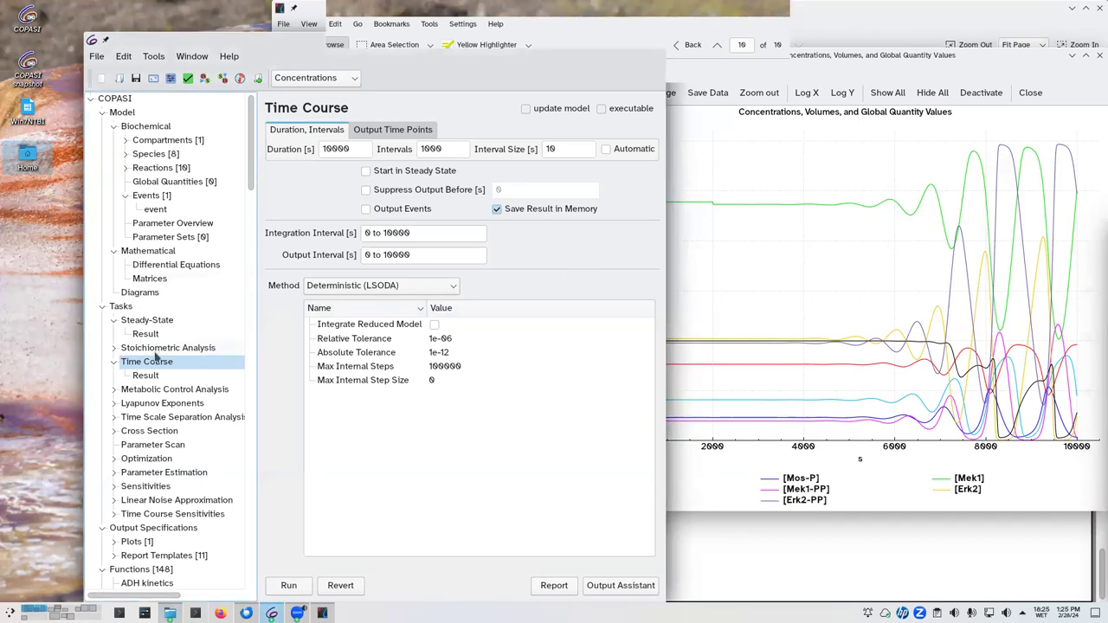
Step: Review the steady-state task's Target Criterion setting and open the solver protocol of the steady-state result
{"action": "left_click", "coordinate": [154, 320]}
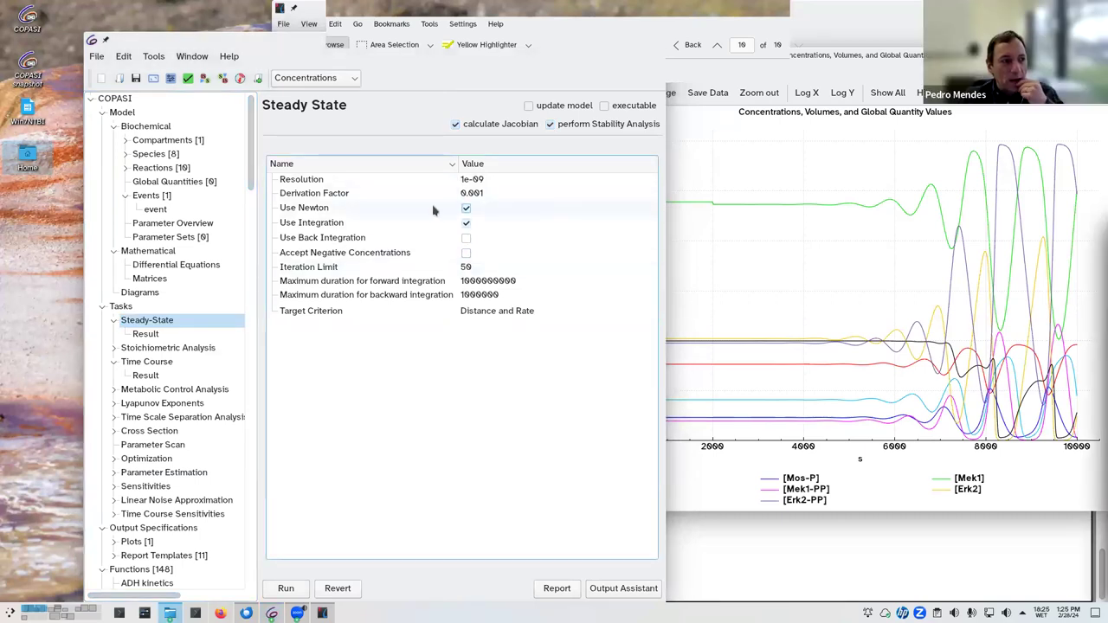
{"action": "left_click", "coordinate": [515, 317]}
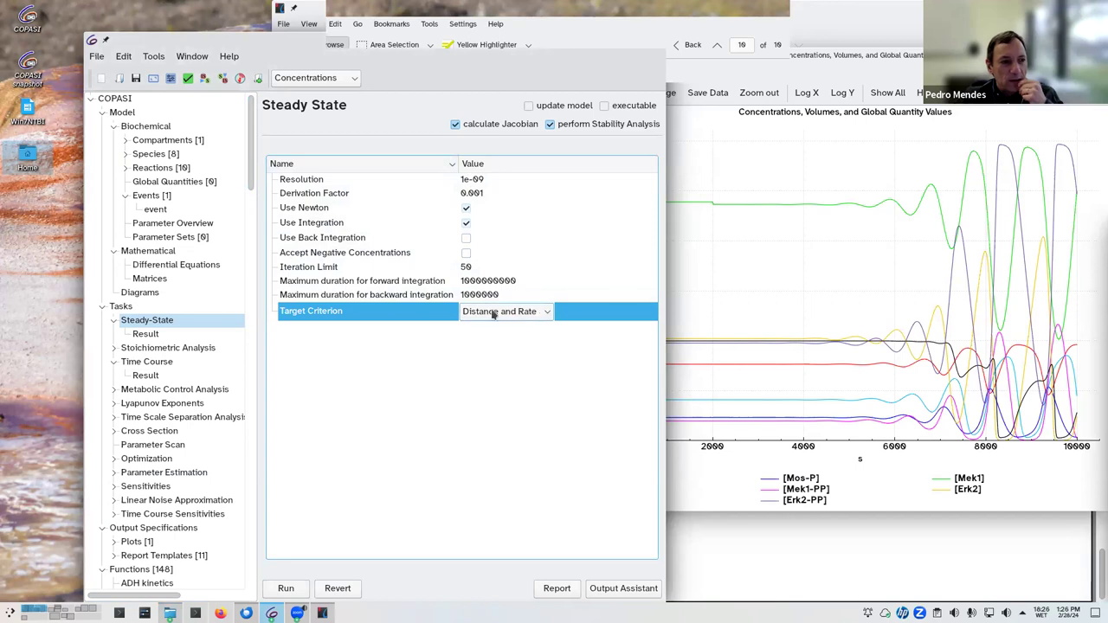
{"action": "left_click", "coordinate": [145, 333]}
{"action": "left_click", "coordinate": [651, 152]}
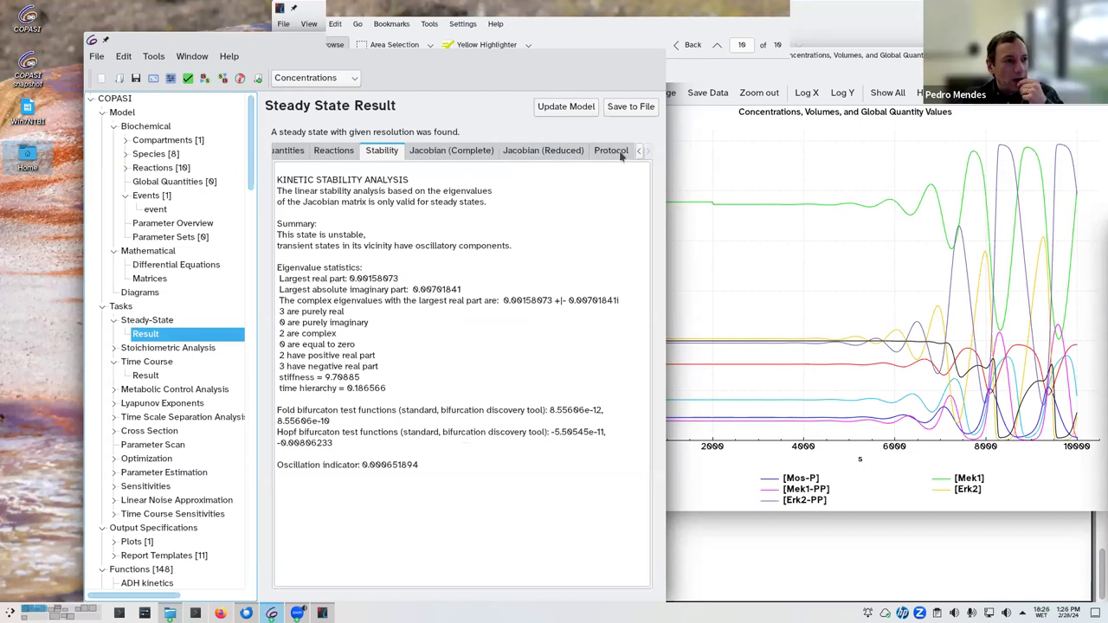
{"action": "left_click", "coordinate": [619, 151]}
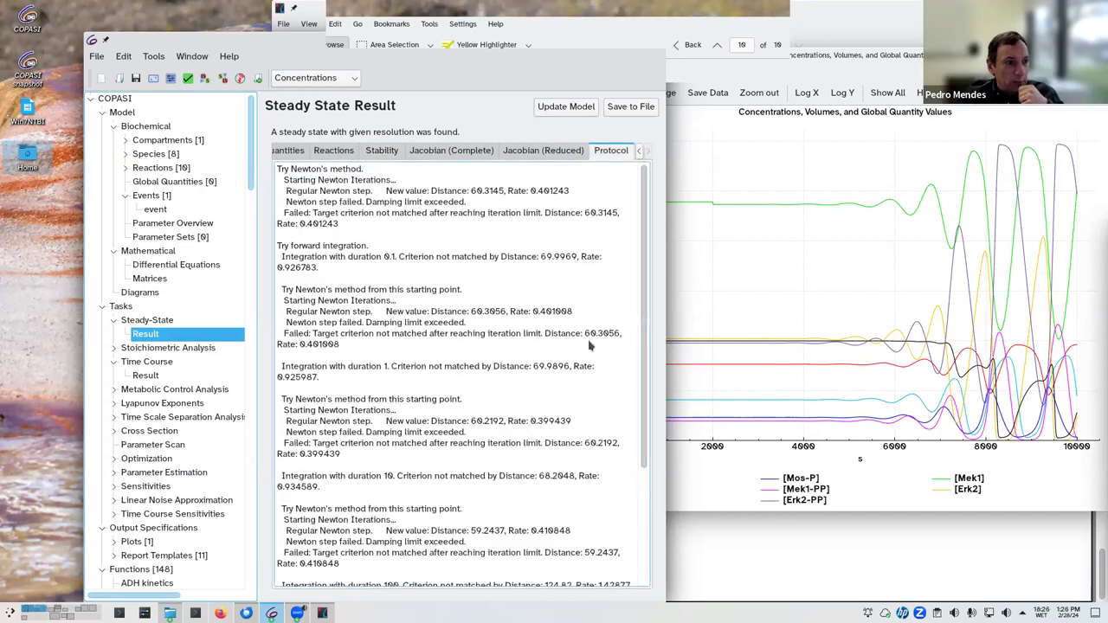
Step: Examine the distance and rate values of the last Newton iterations at the end of the steady-state protocol
{"action": "scroll", "coordinate": [545, 381], "scroll_direction": "down", "scroll_amount": 5}
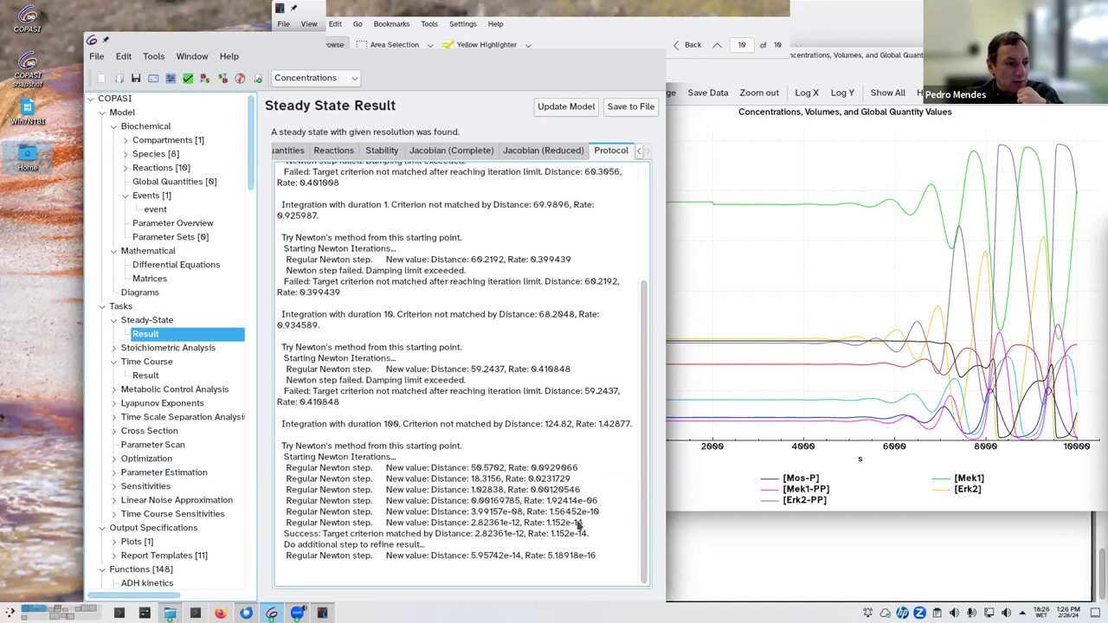
{"action": "left_click_drag", "start_coordinate": [501, 526], "coordinate": [590, 528]}
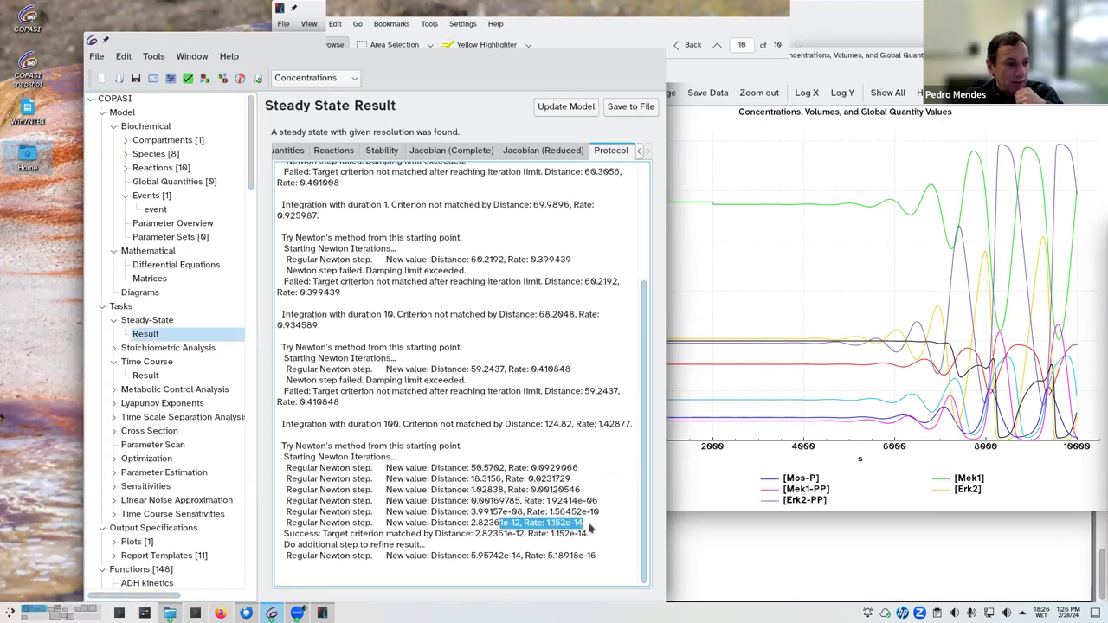
{"action": "left_click", "coordinate": [519, 515]}
{"action": "left_click_drag", "start_coordinate": [472, 512], "coordinate": [601, 515]}
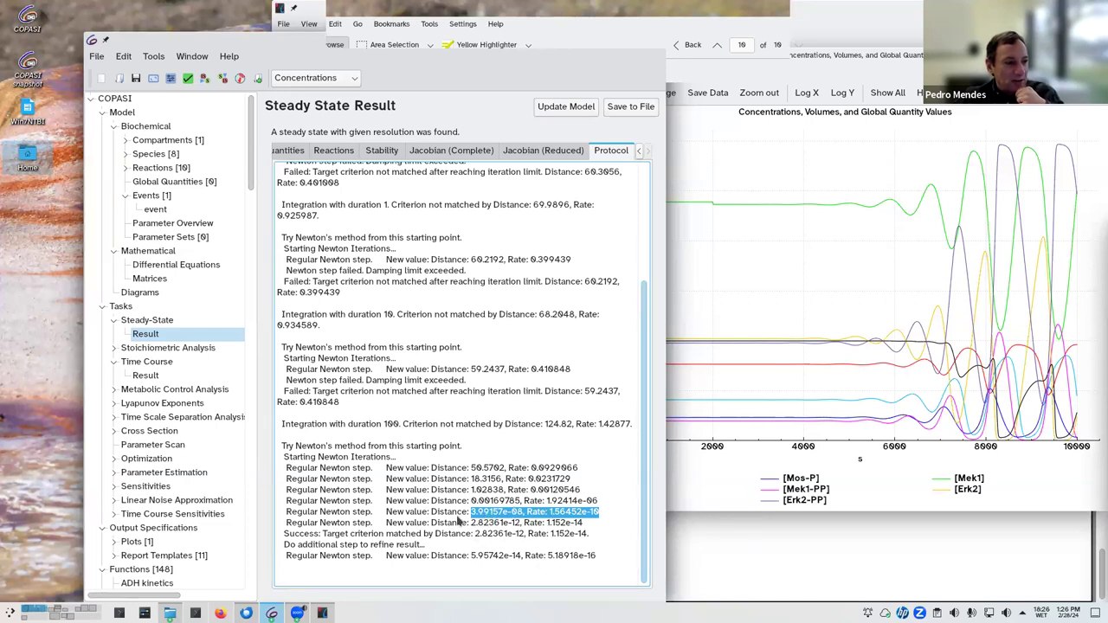
{"action": "left_click_drag", "start_coordinate": [595, 537], "coordinate": [473, 537]}
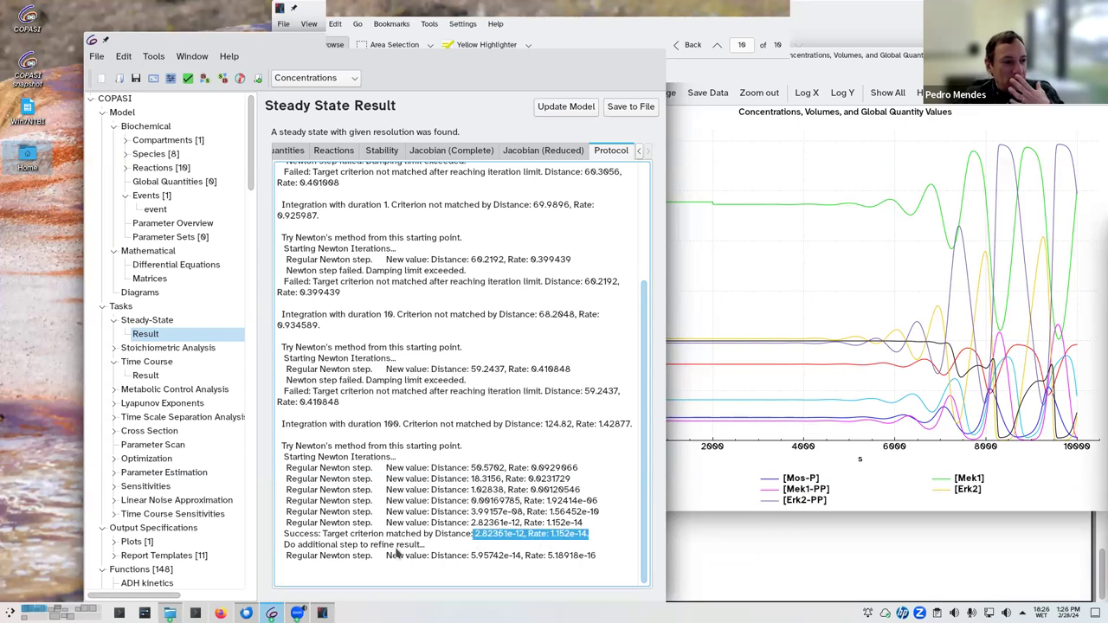
{"action": "left_click_drag", "start_coordinate": [432, 369], "coordinate": [424, 381]}
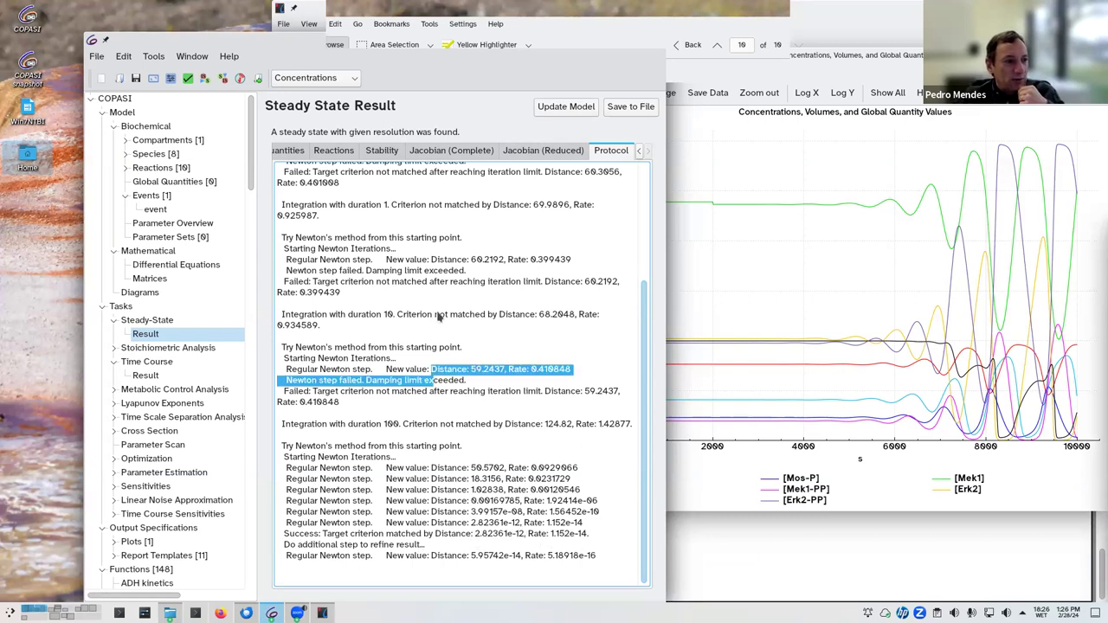
Step: Examine the rates reported for the first Newton attempts at the beginning of the steady-state protocol
{"action": "scroll", "coordinate": [571, 364], "scroll_direction": "up", "scroll_amount": 5}
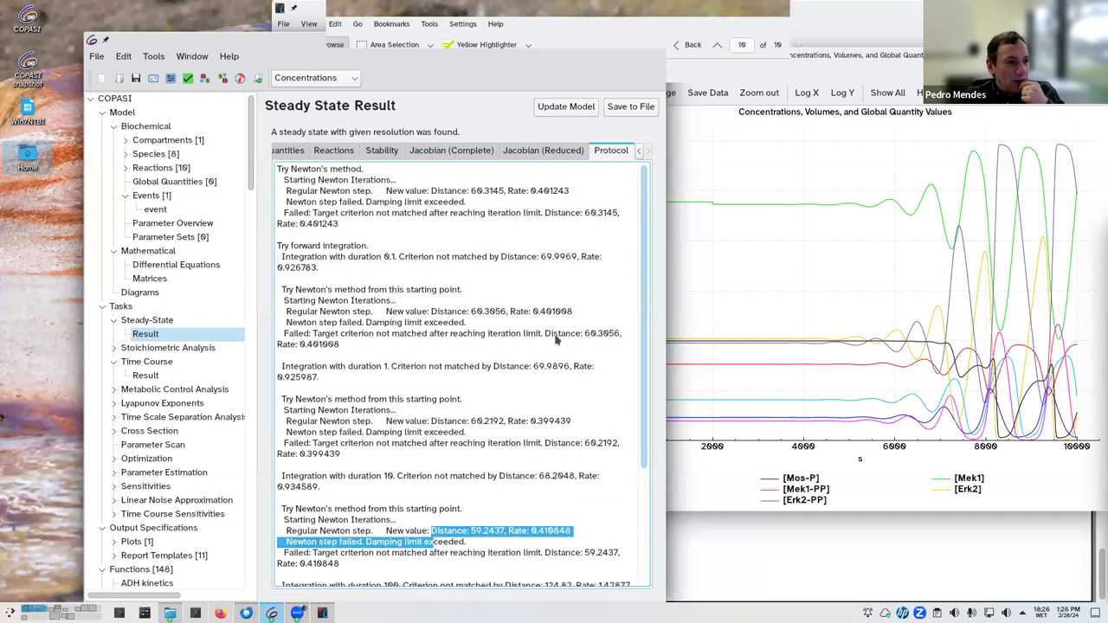
{"action": "left_click_drag", "start_coordinate": [520, 192], "coordinate": [570, 191]}
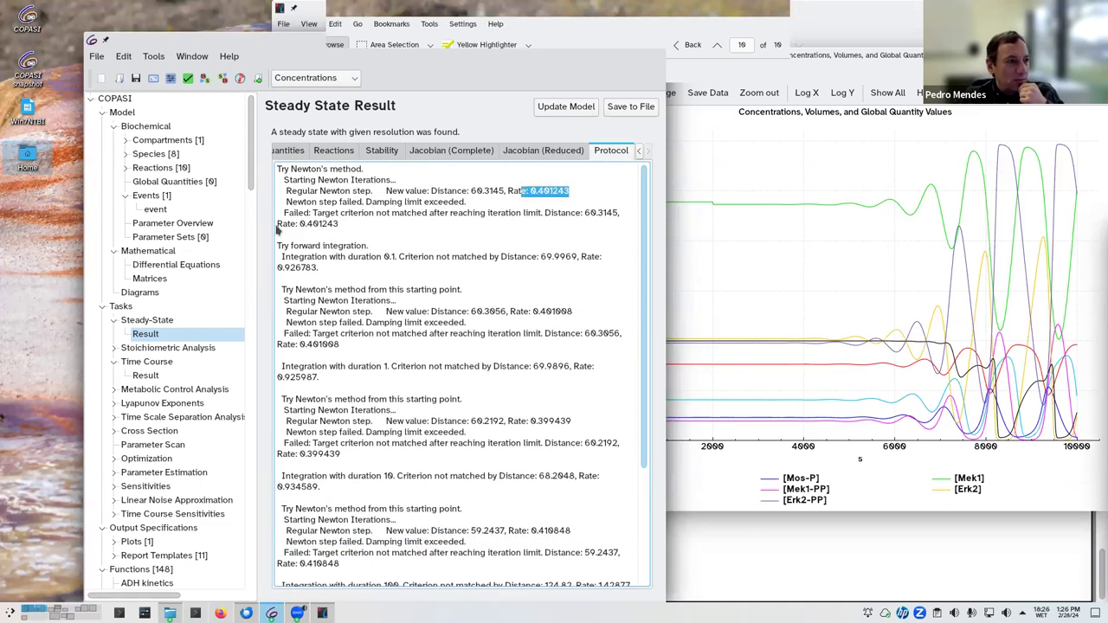
{"action": "left_click_drag", "start_coordinate": [297, 346], "coordinate": [570, 347]}
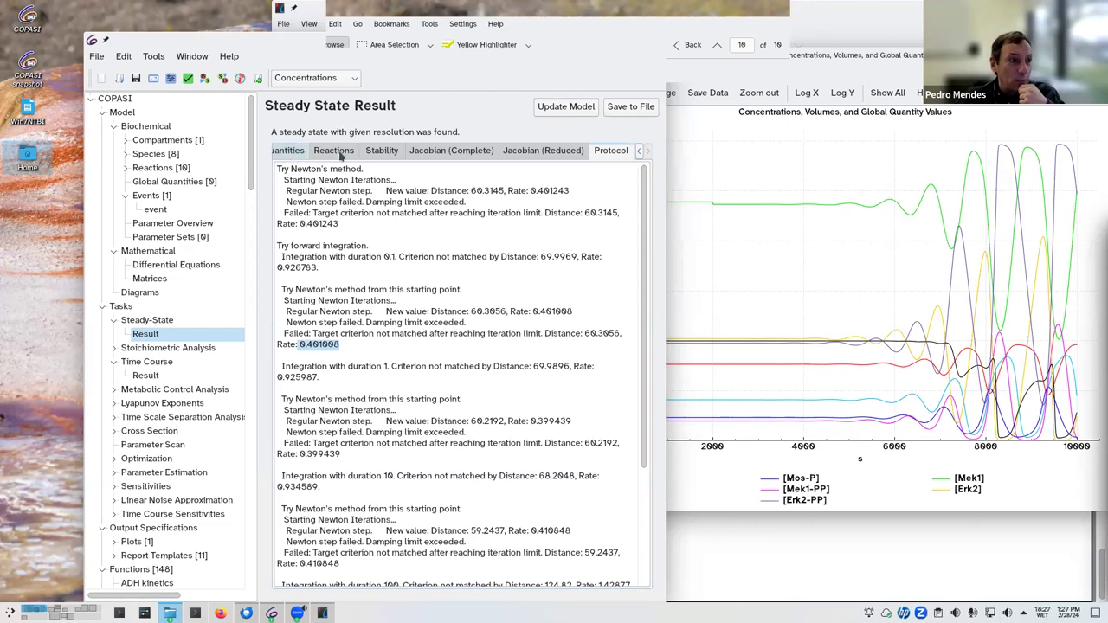
{"action": "left_click", "coordinate": [638, 152]}
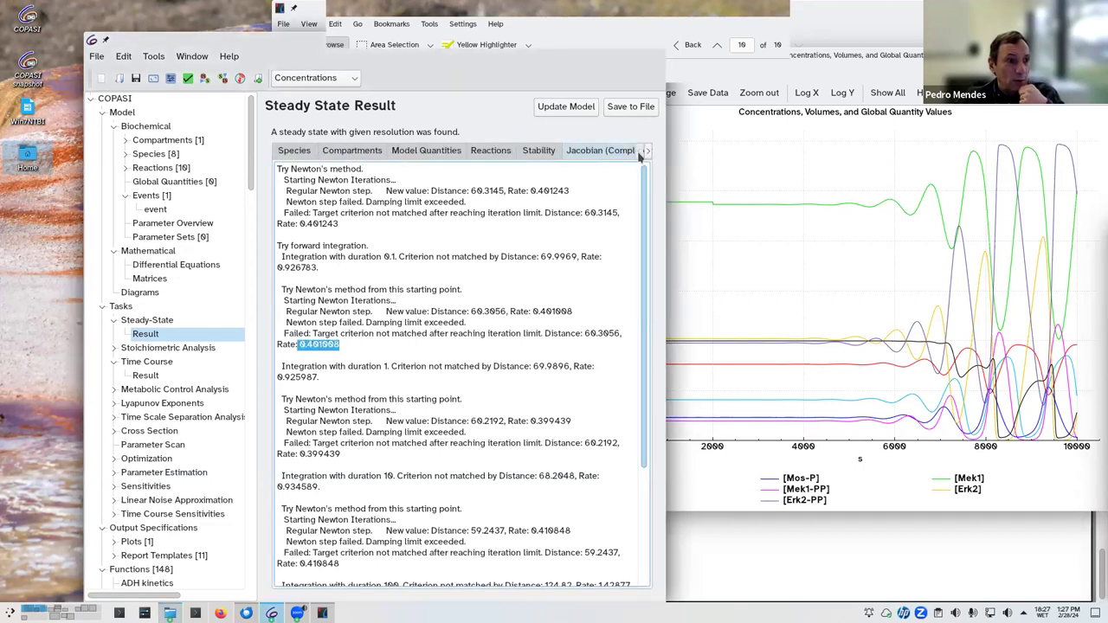
Step: Configure the steady-state task to use forward integration only, with Use Newton turned off and Use Integration turned on
{"action": "left_click", "coordinate": [139, 320]}
{"action": "key", "text": "Down"}
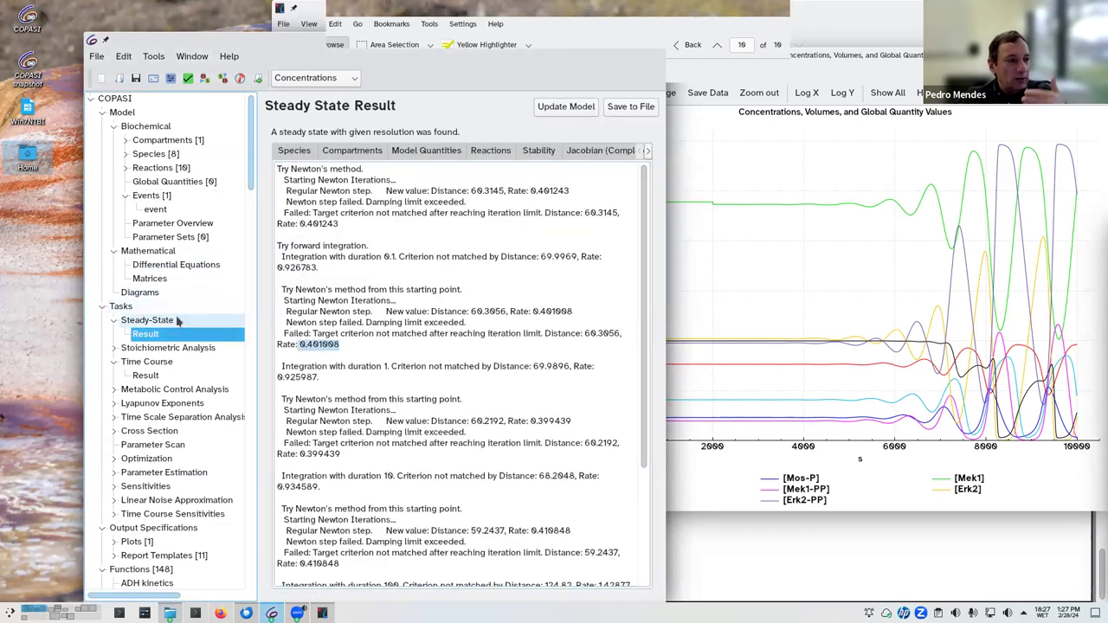
{"action": "left_click", "coordinate": [171, 321]}
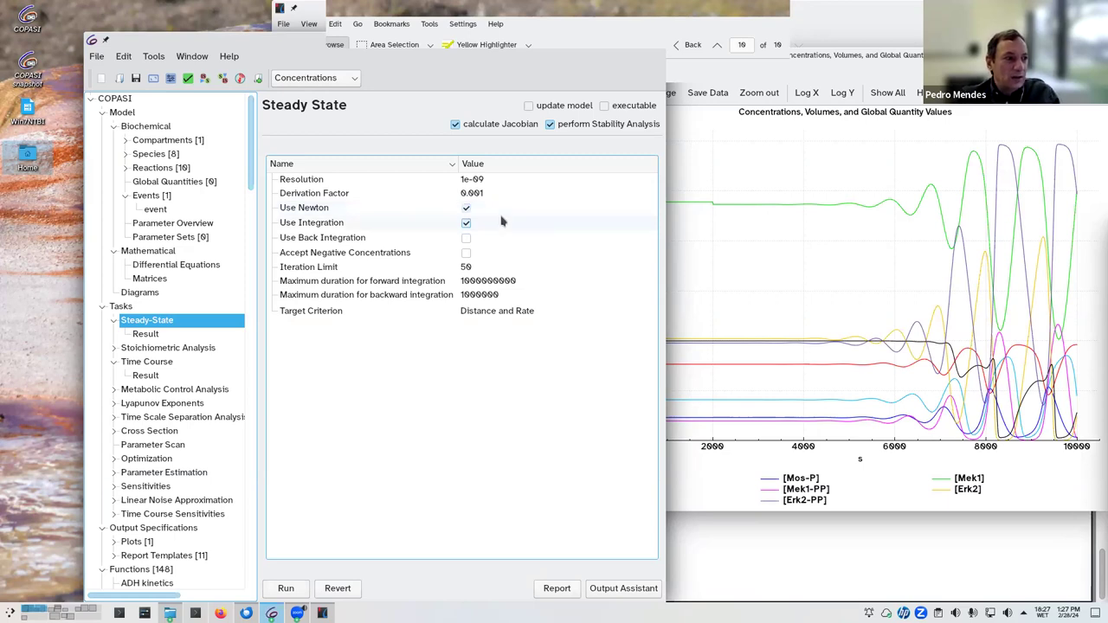
{"action": "left_click", "coordinate": [465, 223]}
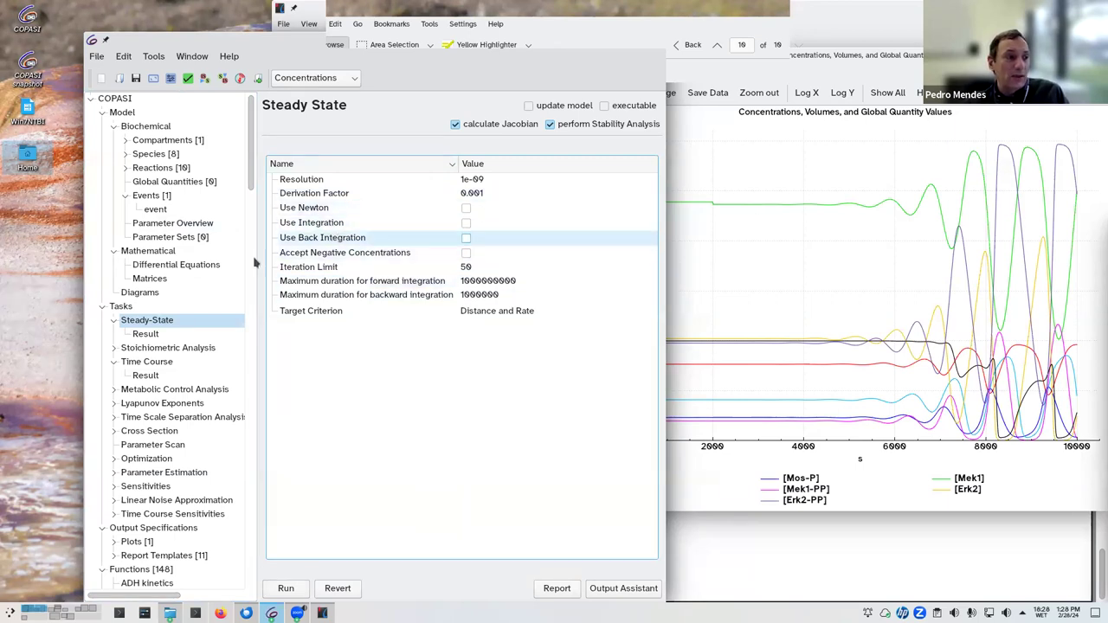
{"action": "left_click", "coordinate": [466, 222]}
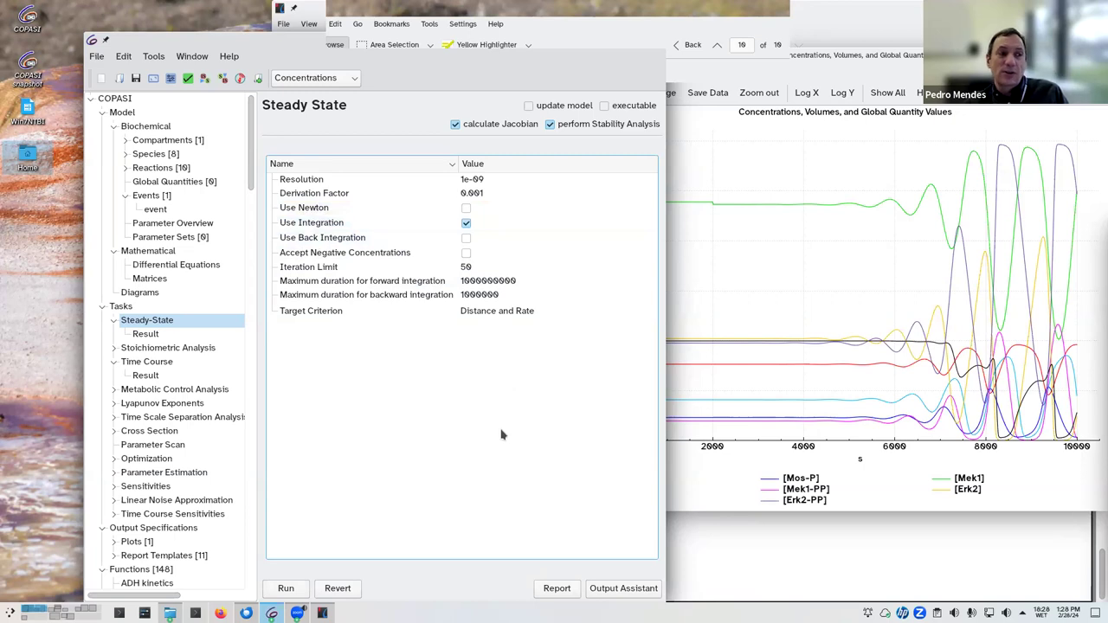